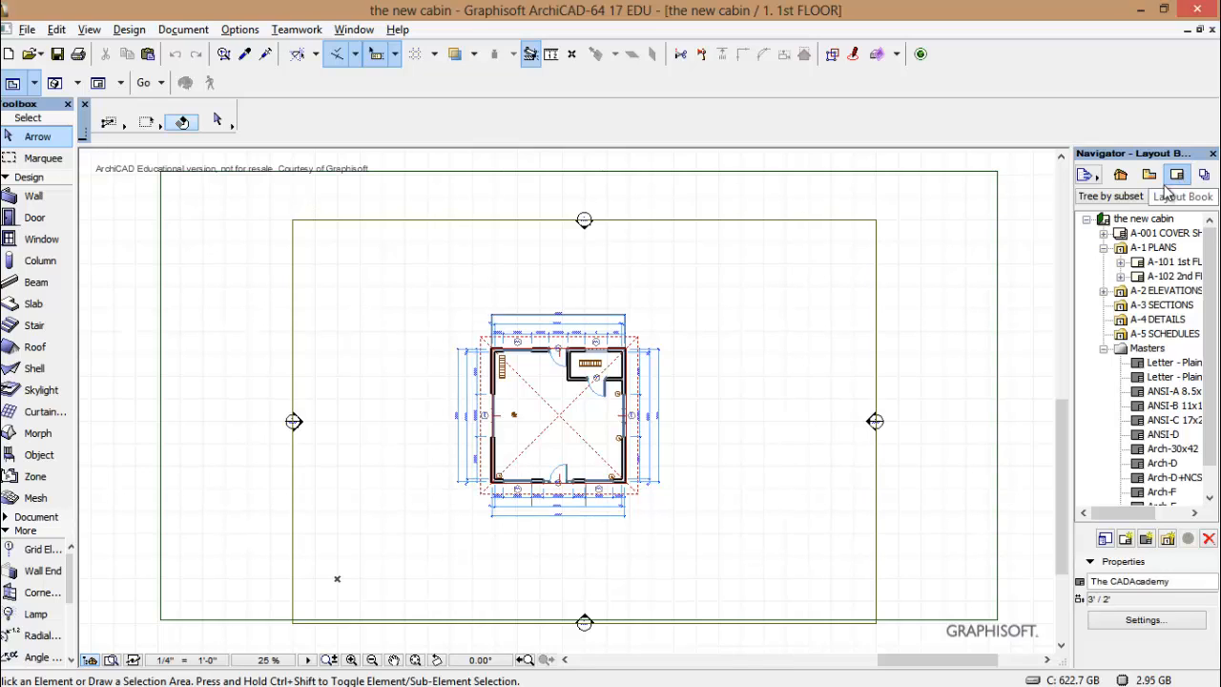
# Show the project map in the Navigator with the stories listed
pyautogui.click(1122, 178)
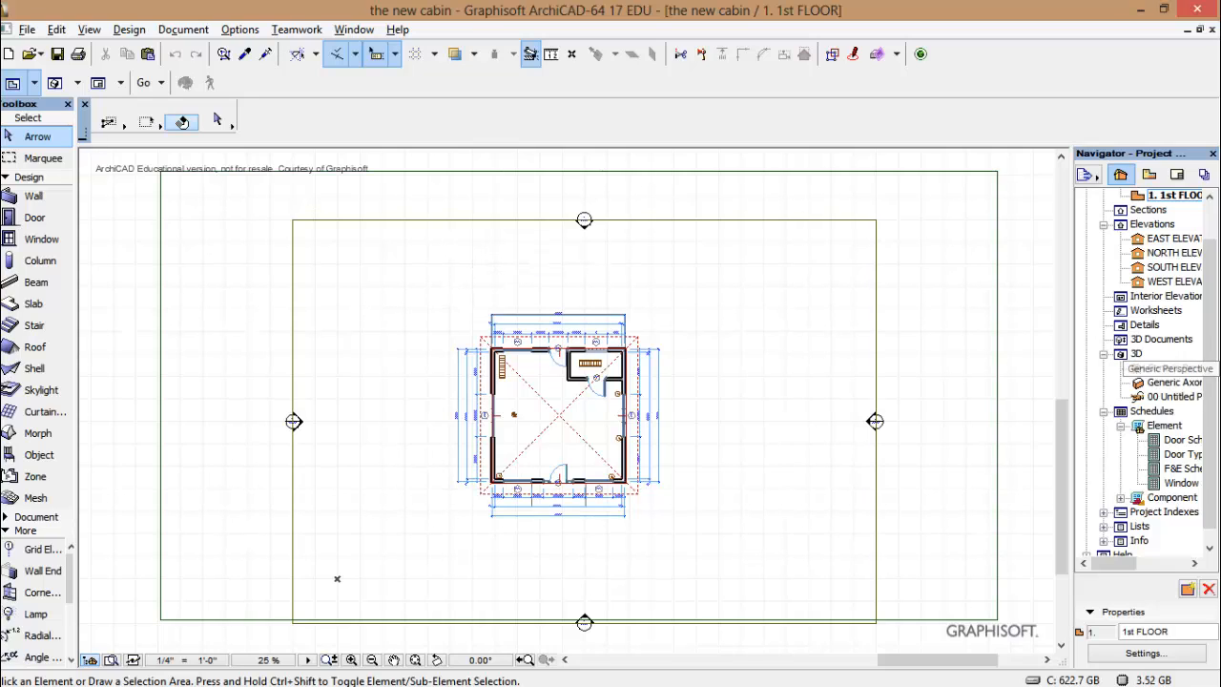
pyautogui.scroll(1, 1213, 251)
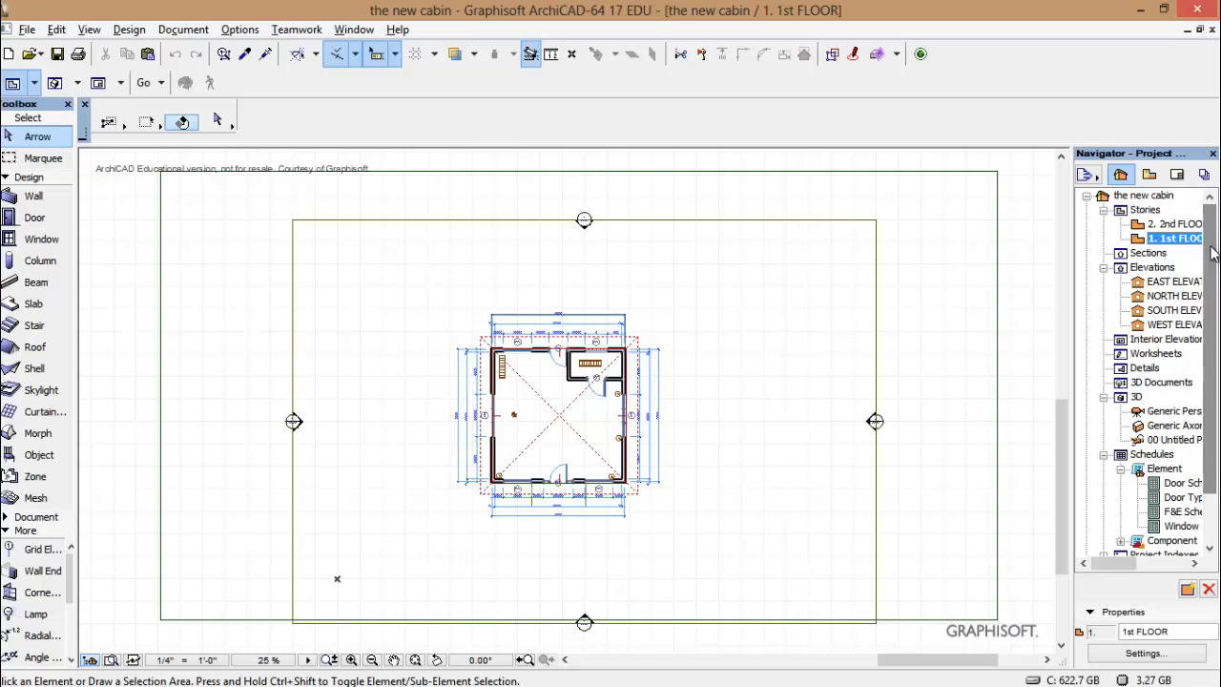
pyautogui.click(1126, 171)
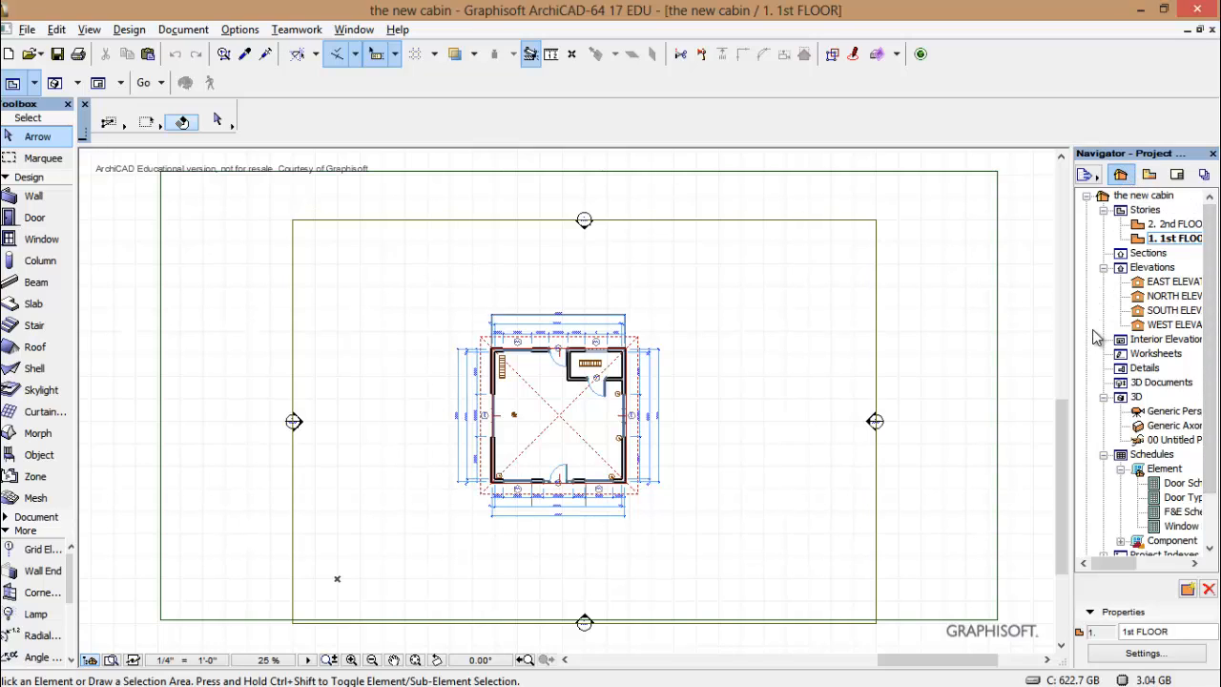
# Create a new layer named FOUNDATION in the layer settings
pyautogui.moveTo(306, 230)
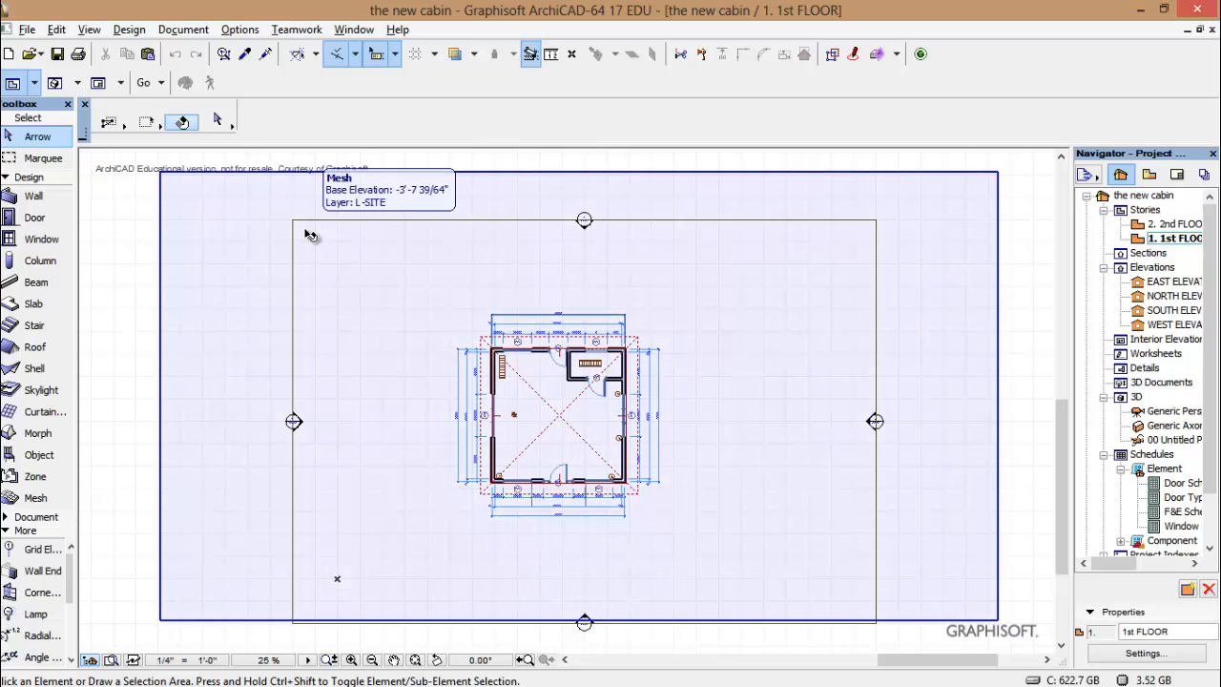
pyautogui.hotkey('ctrl', 'l')
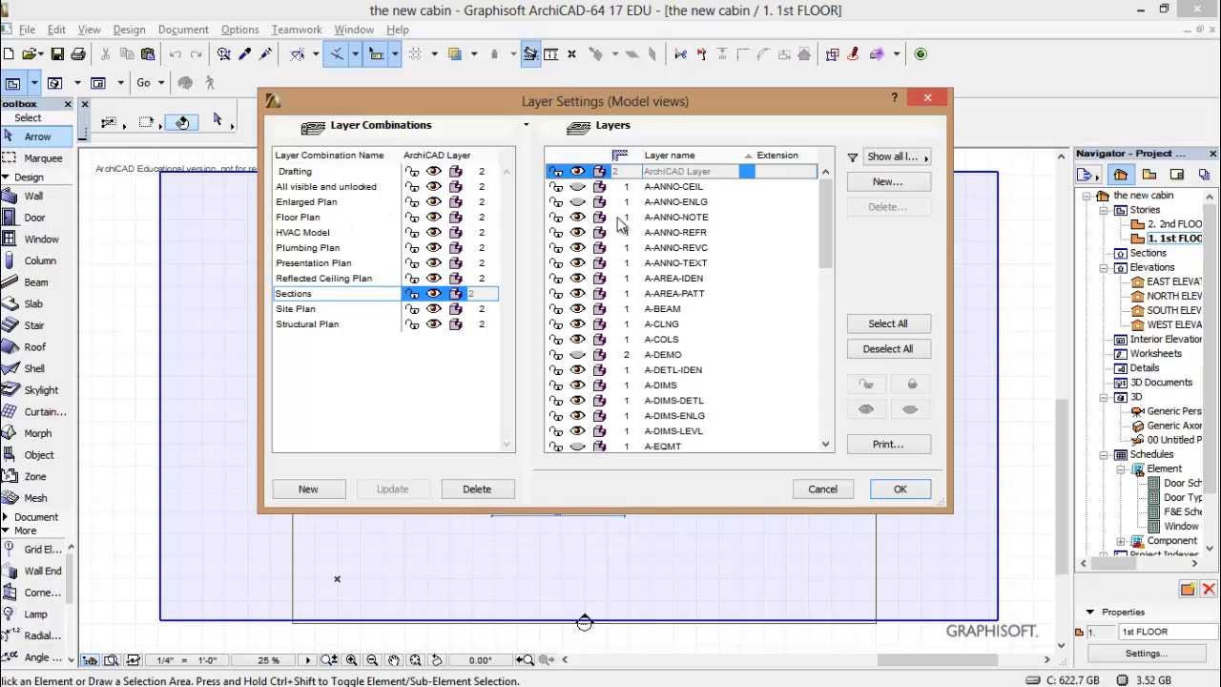
pyautogui.click(885, 182)
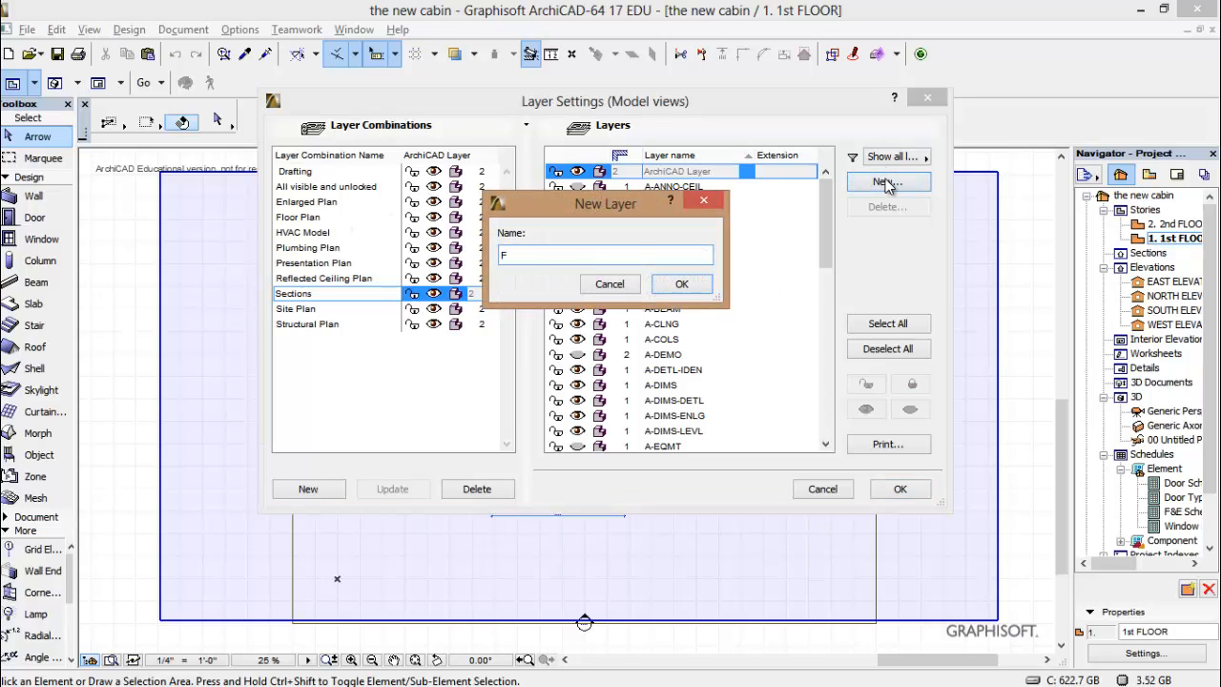
pyautogui.write('FOUNDATION')
pyautogui.click(681, 288)
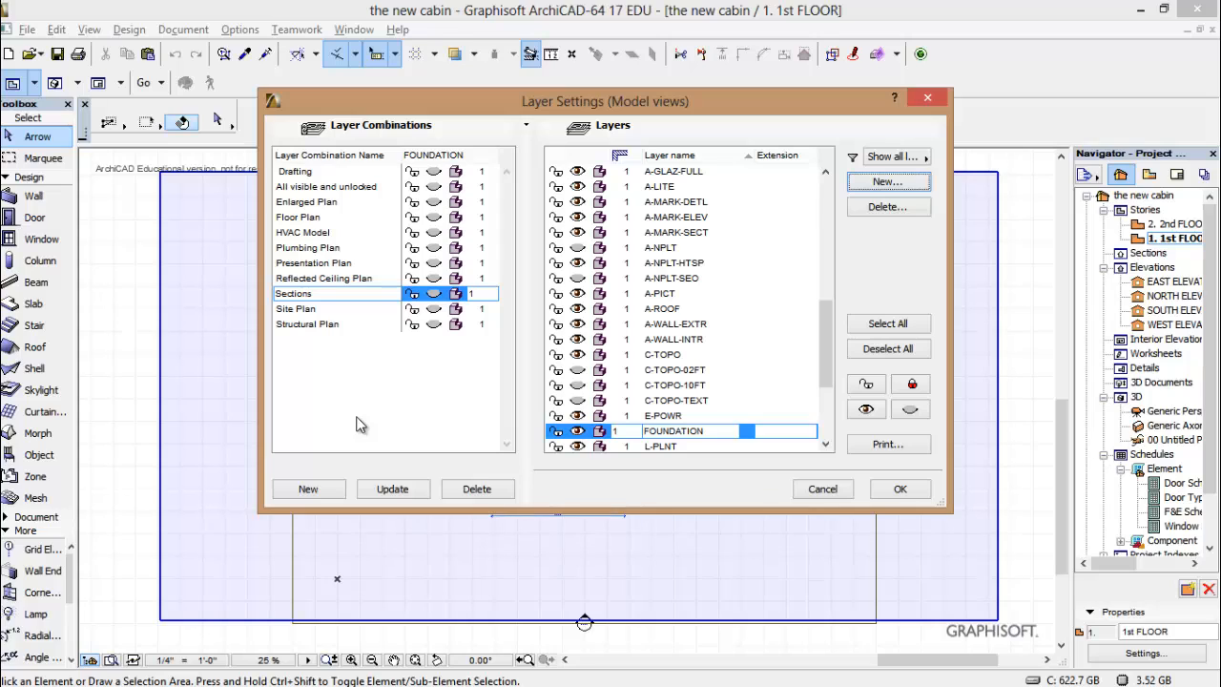
# Create a new layer combination named FOUNDATION PLAN
pyautogui.click(307, 489)
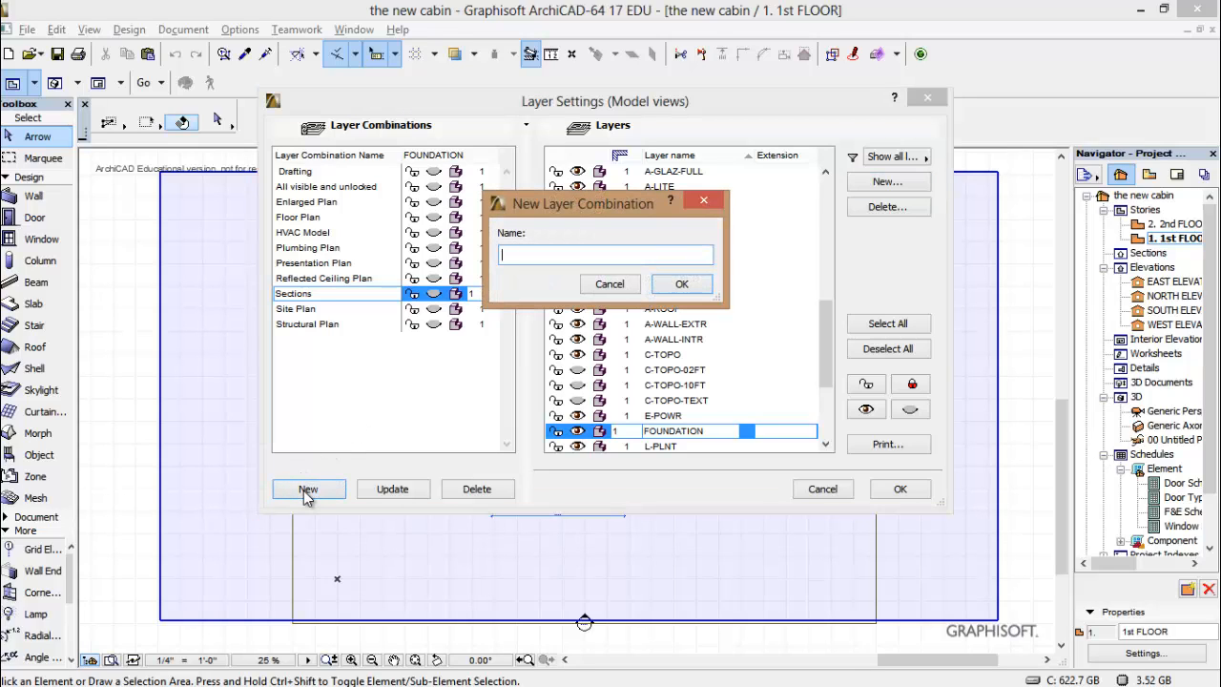
pyautogui.write('fOUNDATION PLAN')
pyautogui.click(688, 286)
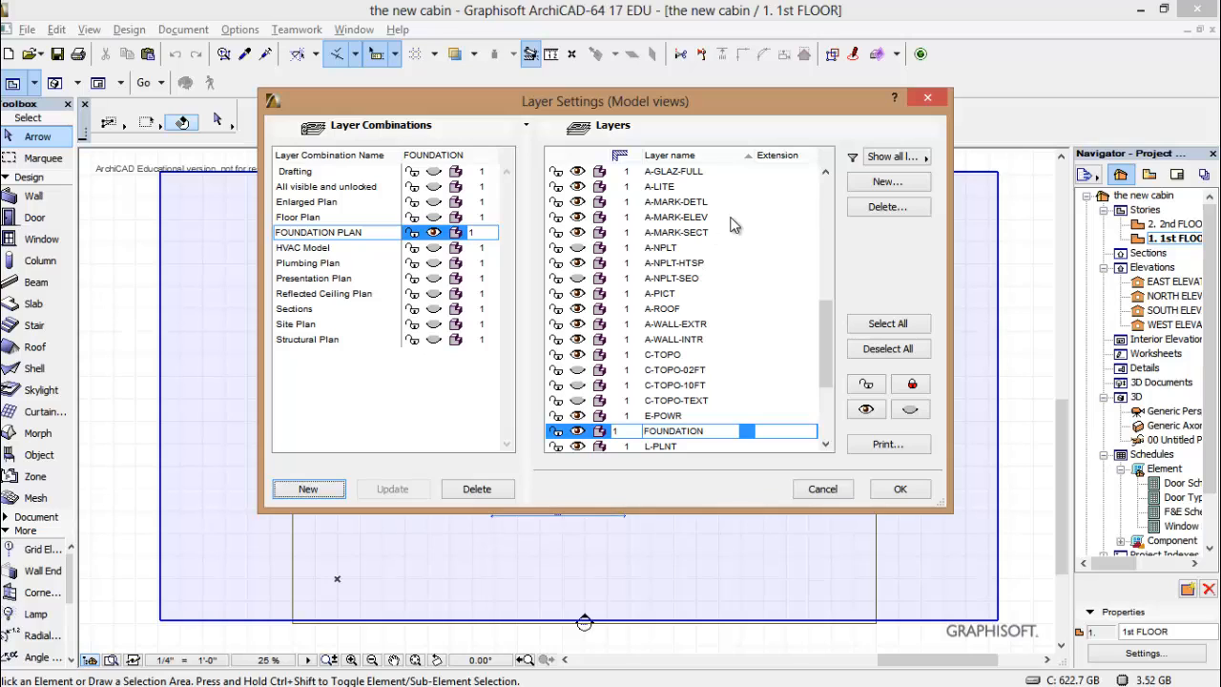
# Hide all layers for the FOUNDATION PLAN combination and clear the layer selection
pyautogui.click(887, 325)
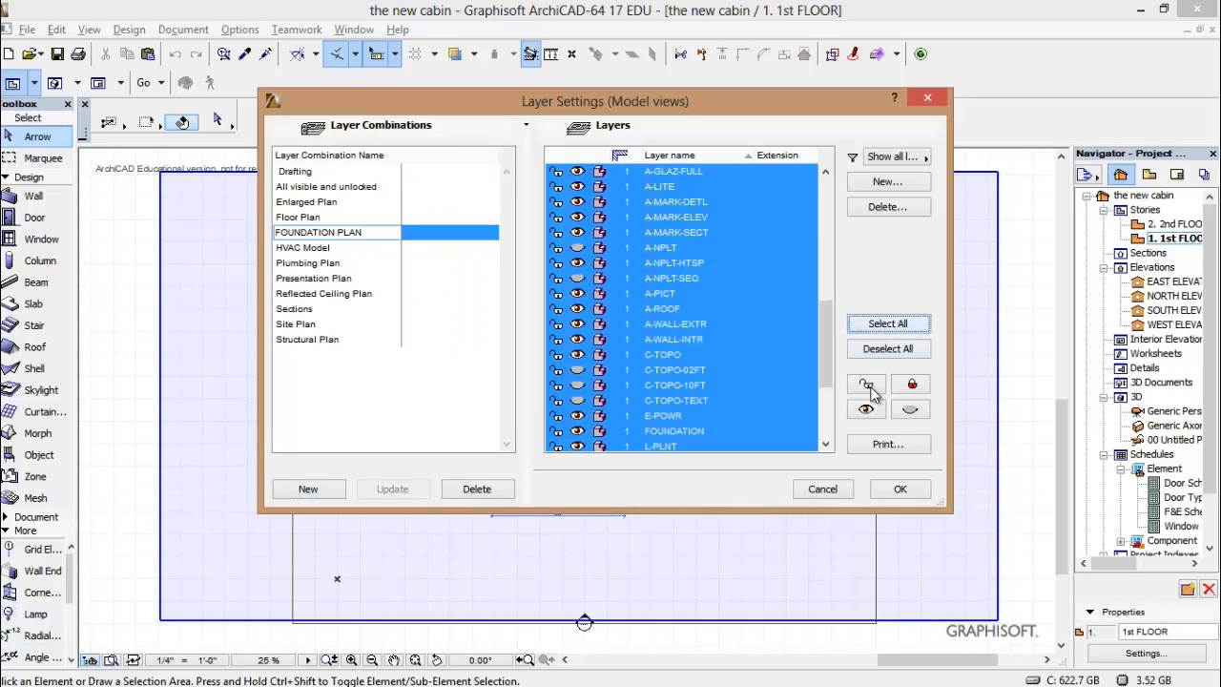
pyautogui.click(910, 409)
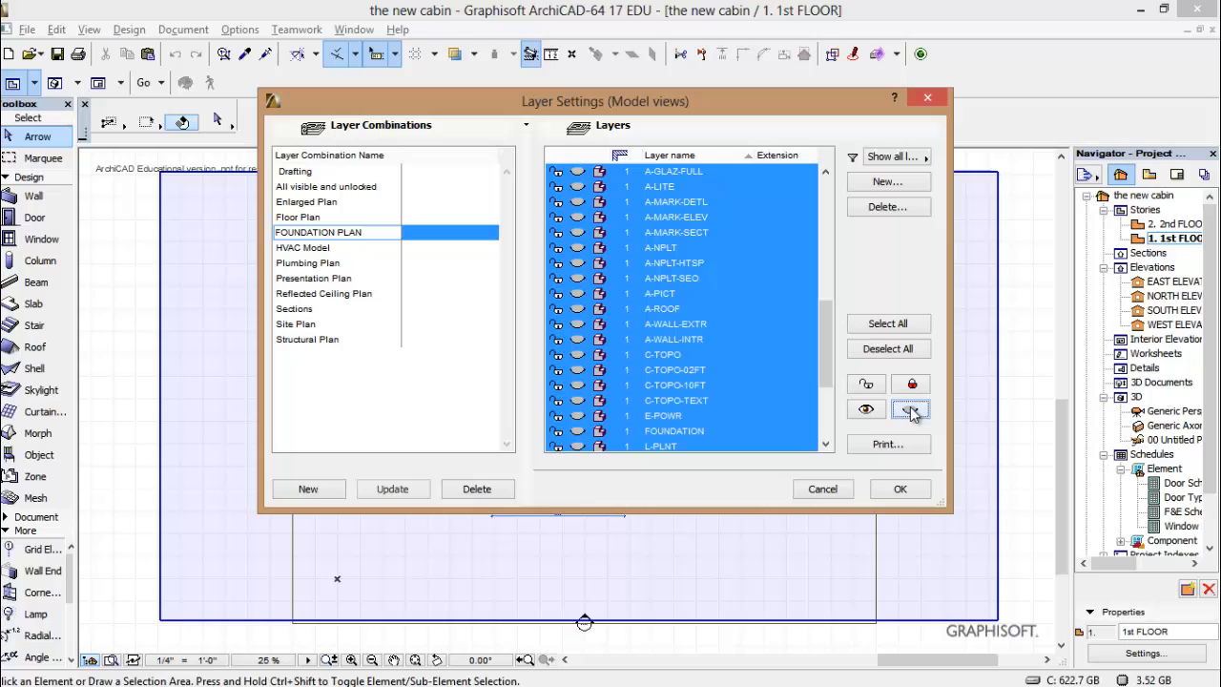
pyautogui.click(880, 350)
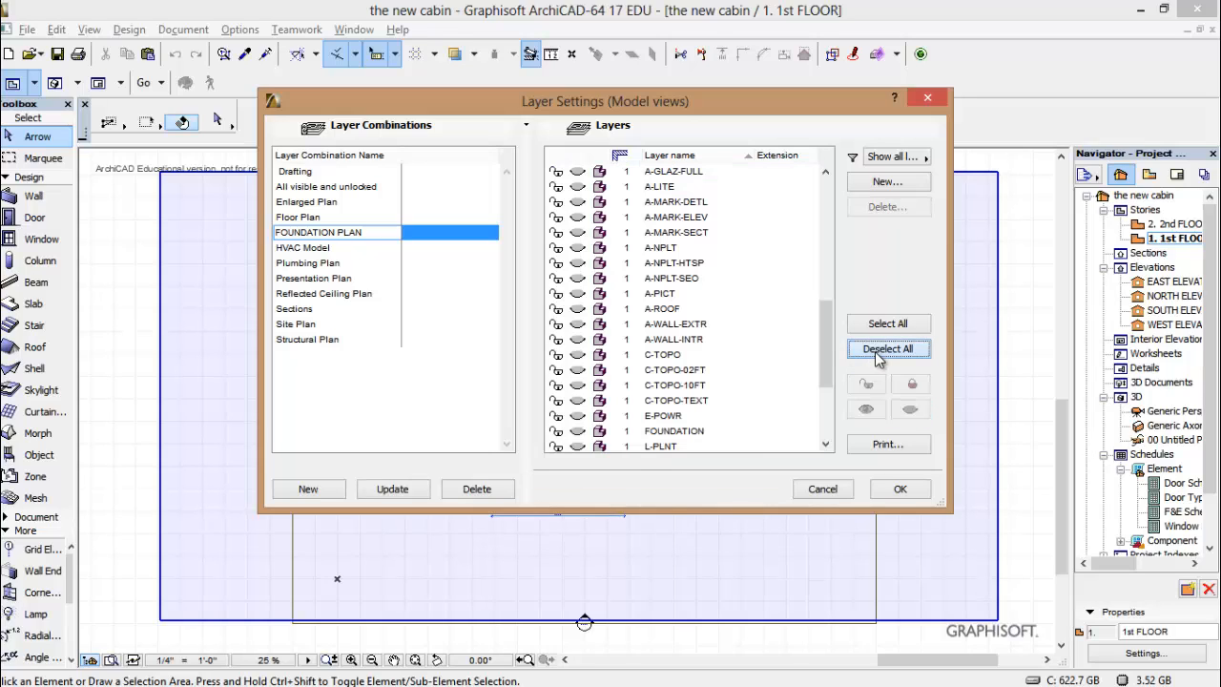
# Make only the A-FLOR and FOUNDATION layers visible, update the FOUNDATION PLAN combination and apply the layer settings
pyautogui.moveTo(826, 346); pyautogui.dragTo(826, 315)
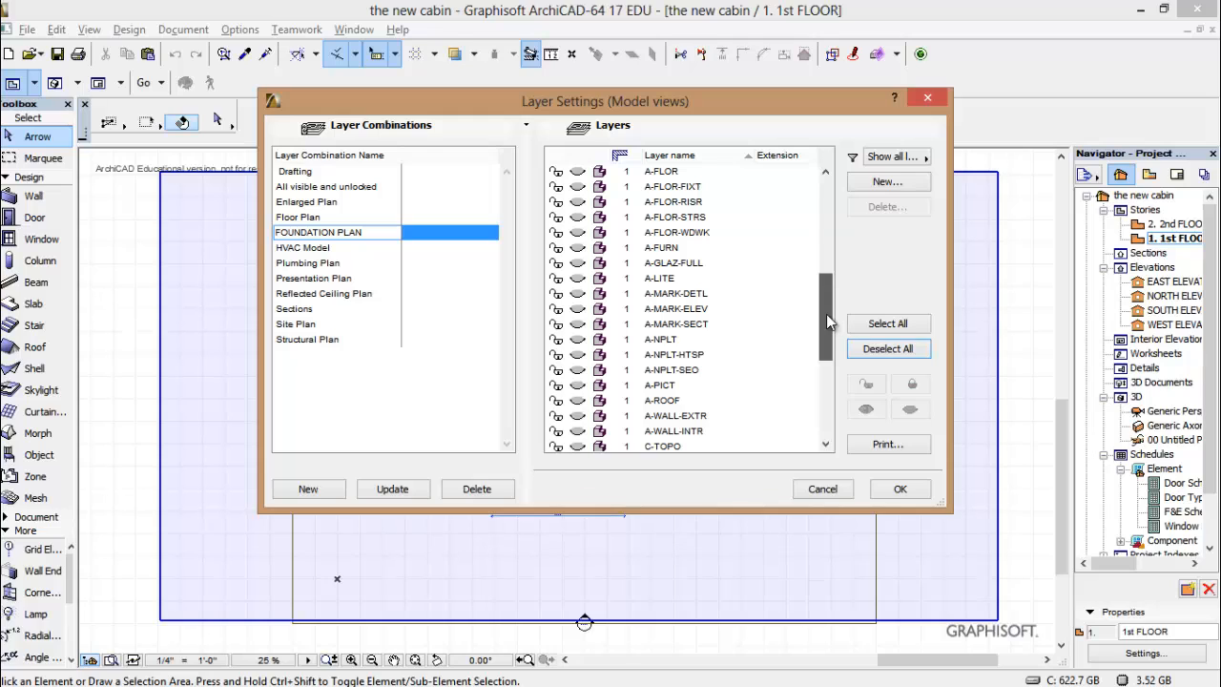
pyautogui.click(582, 175)
pyautogui.moveTo(827, 331); pyautogui.dragTo(828, 373)
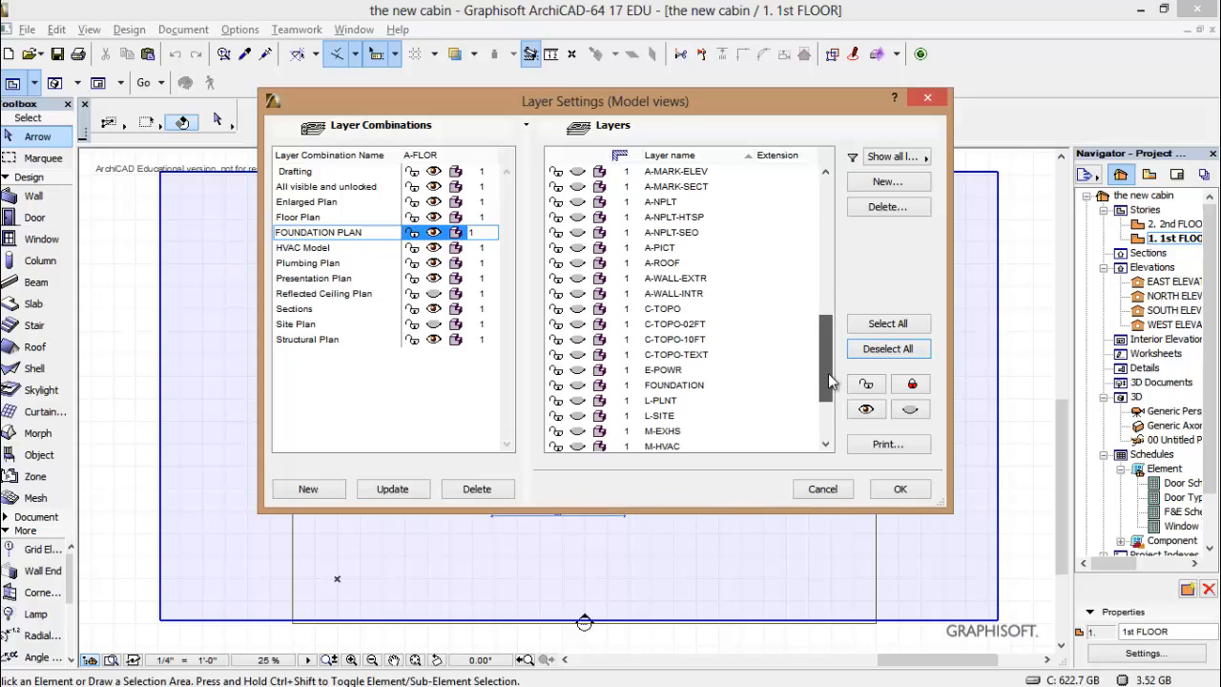
pyautogui.click(577, 384)
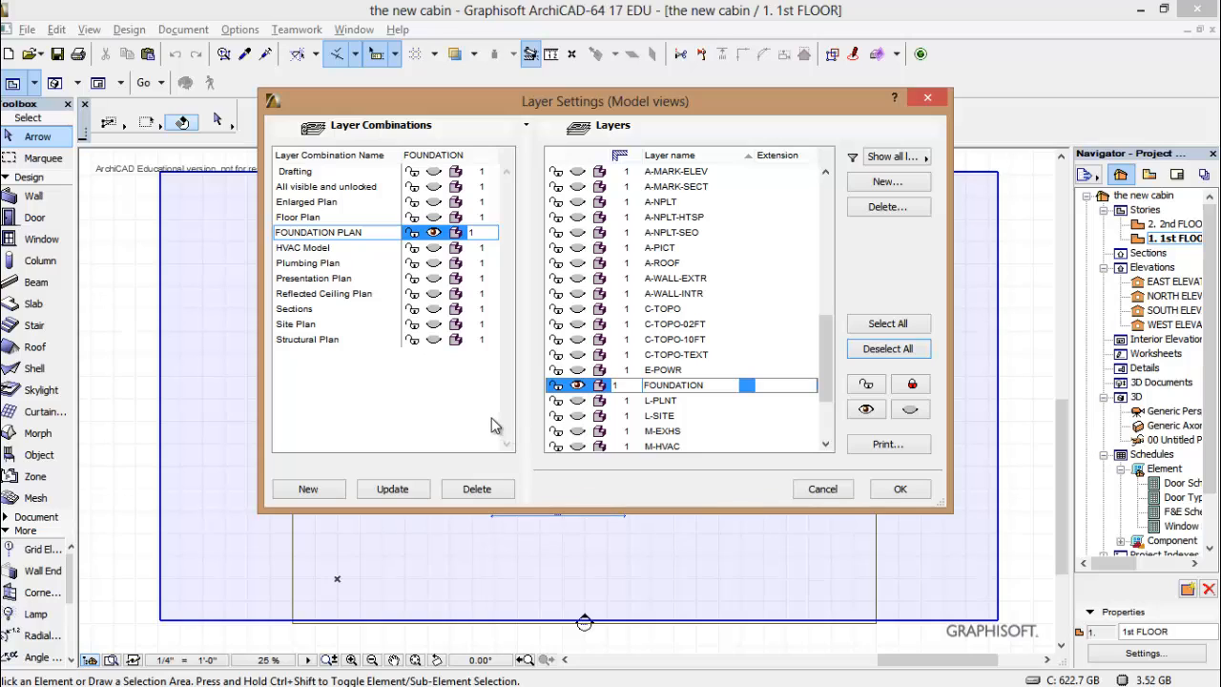
pyautogui.click(397, 492)
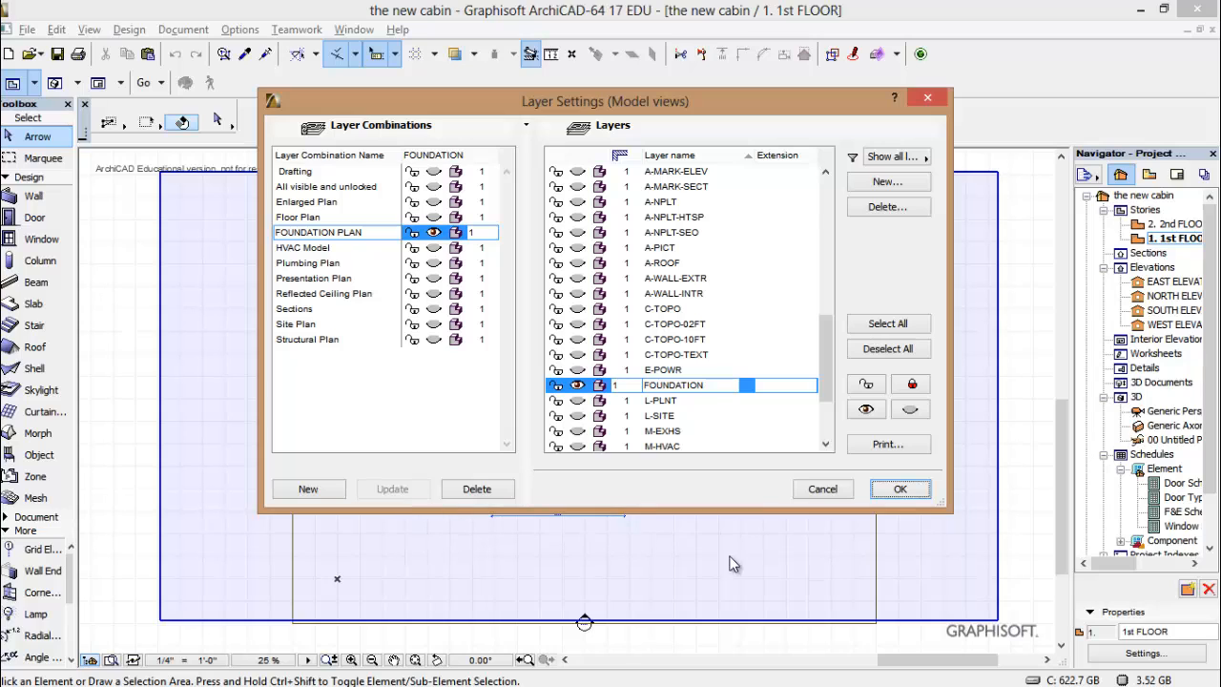
pyautogui.click(903, 492)
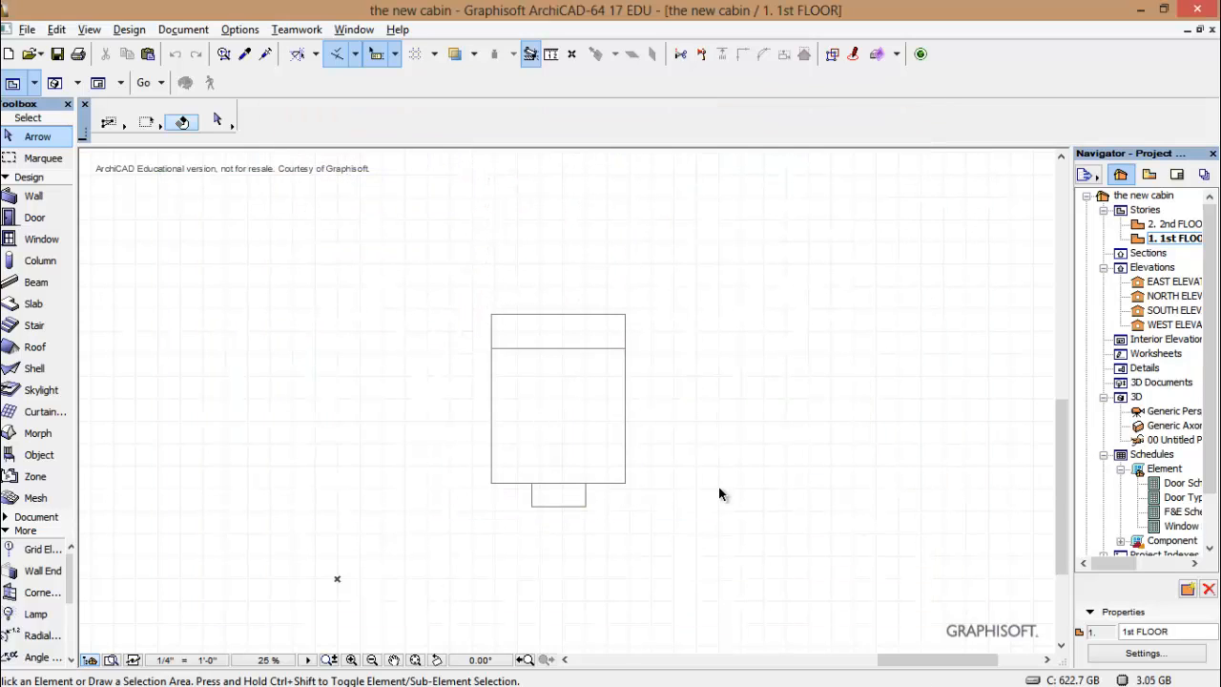
pyautogui.click(581, 436)
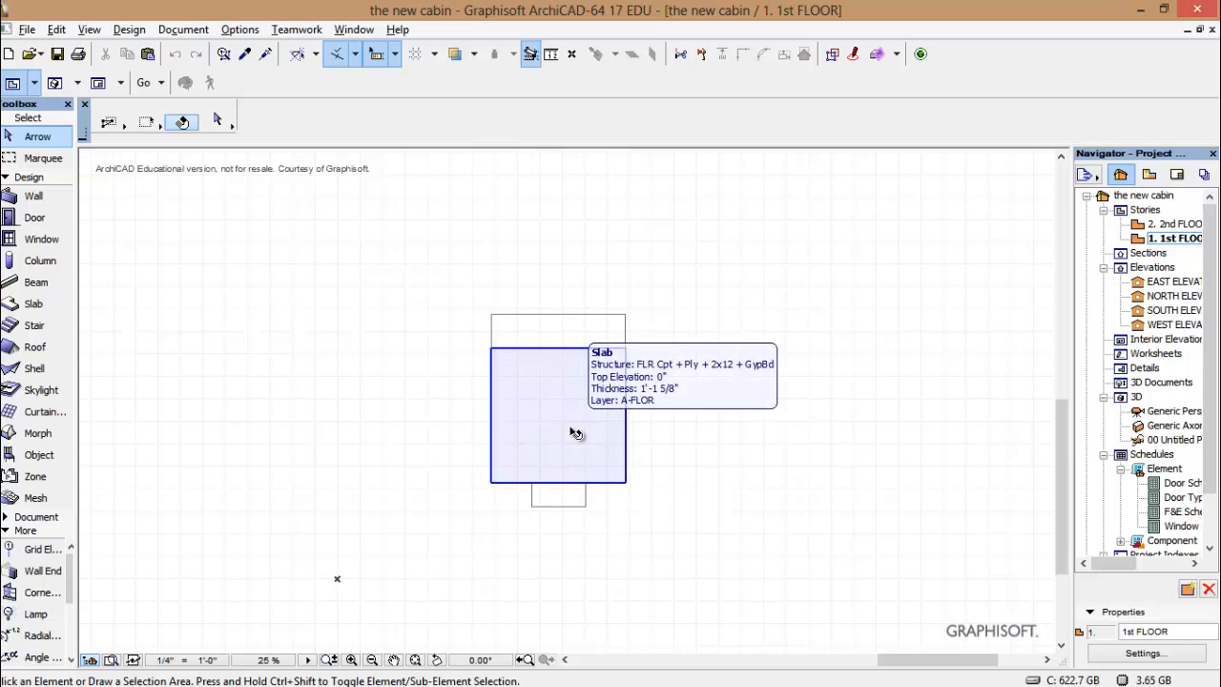
pyautogui.click(604, 308)
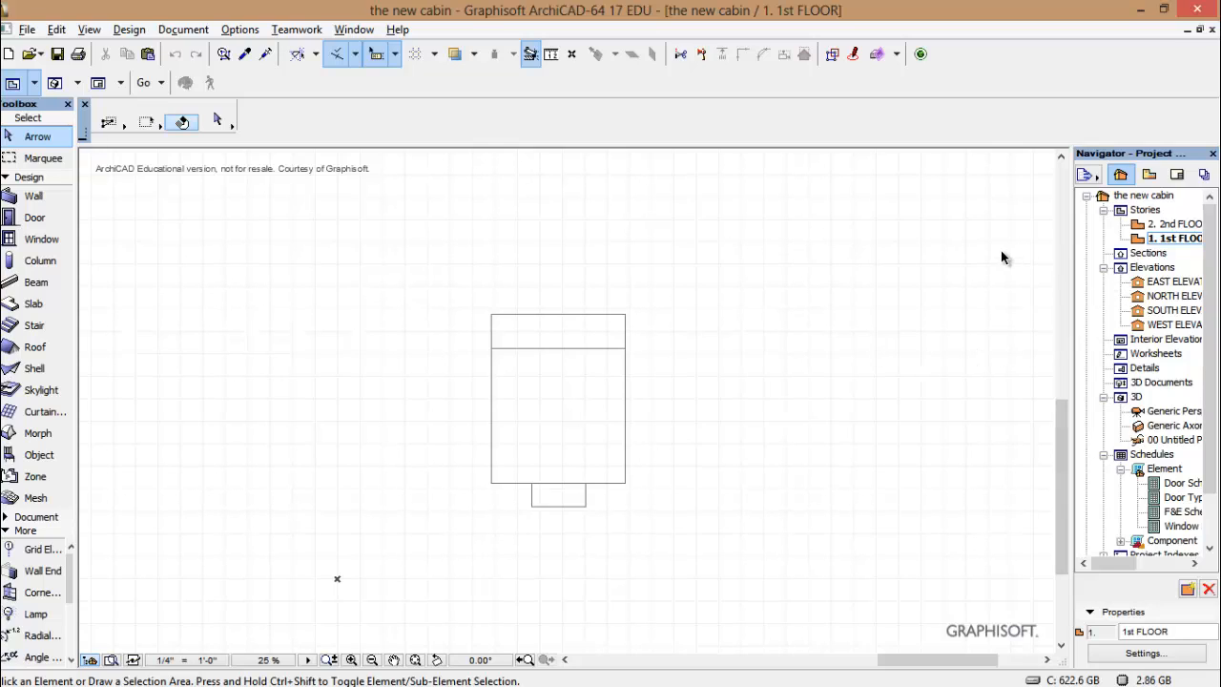
# Create a new story named FOUNDATION below the 1st floor with a height of 2'
pyautogui.rightClick(1137, 241)
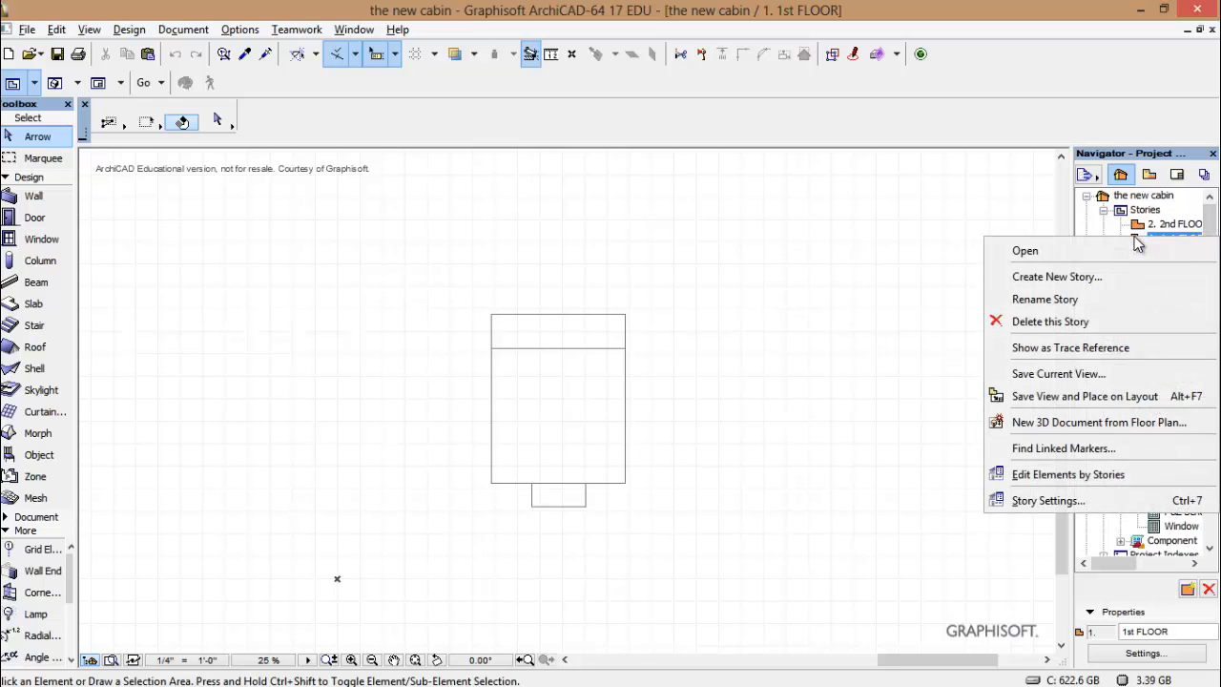
pyautogui.click(1054, 277)
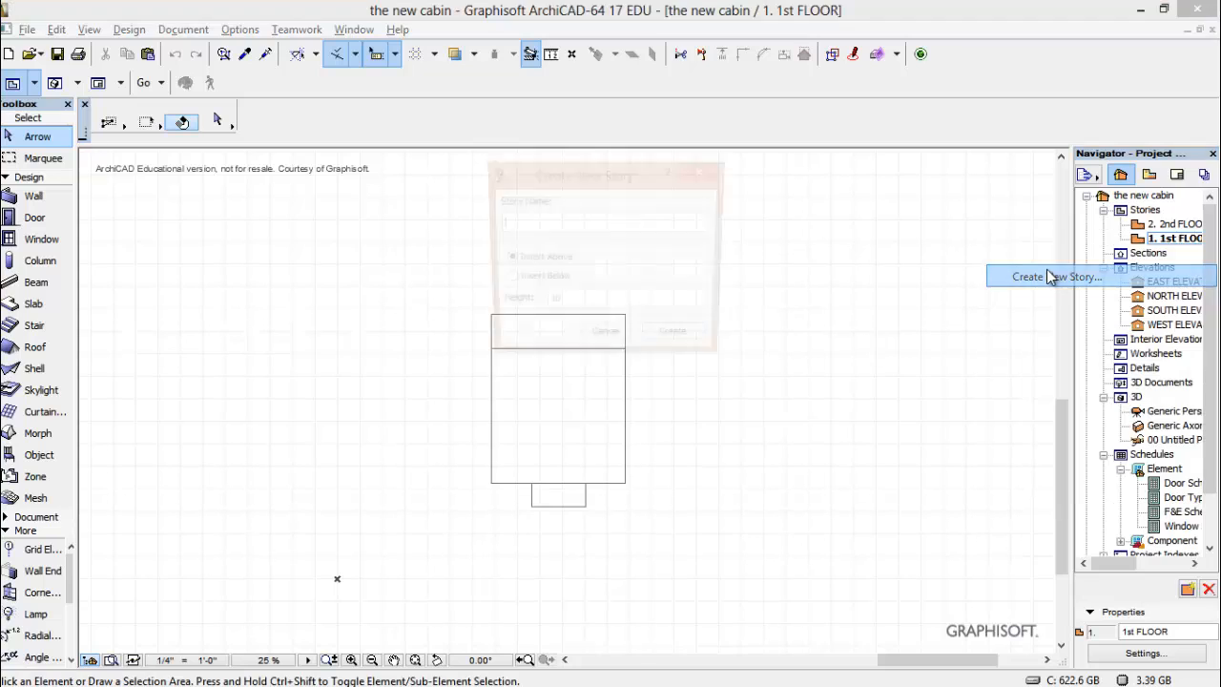
pyautogui.click(506, 280)
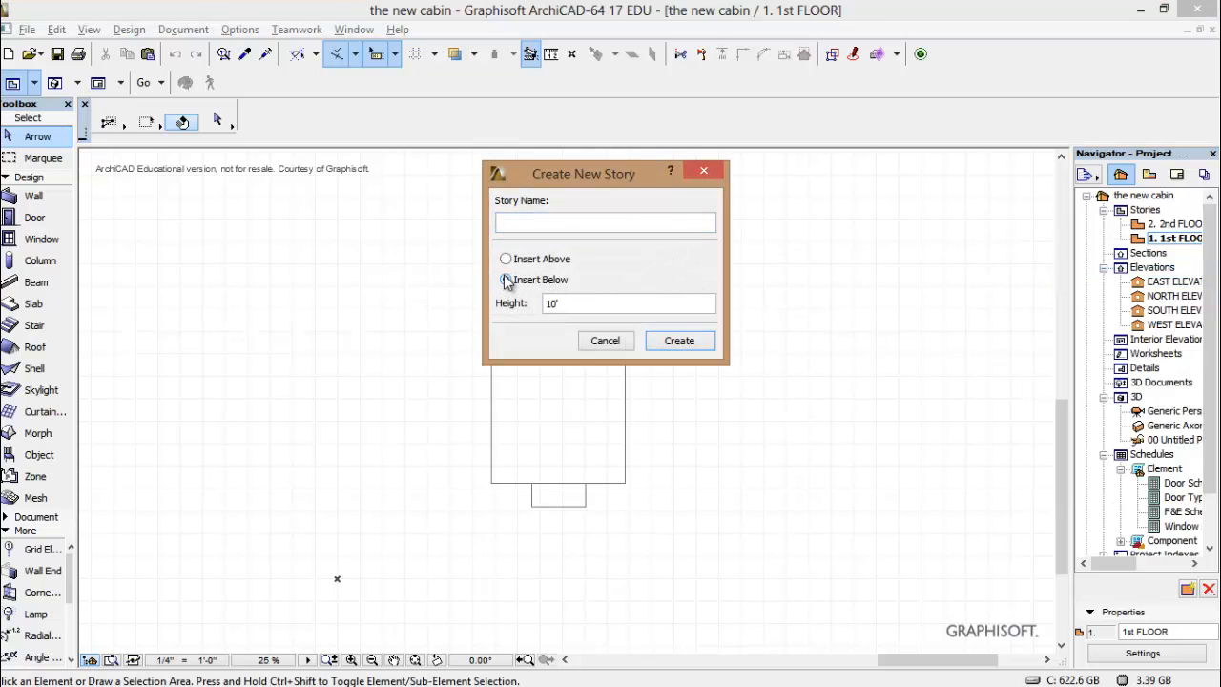
pyautogui.click(544, 221)
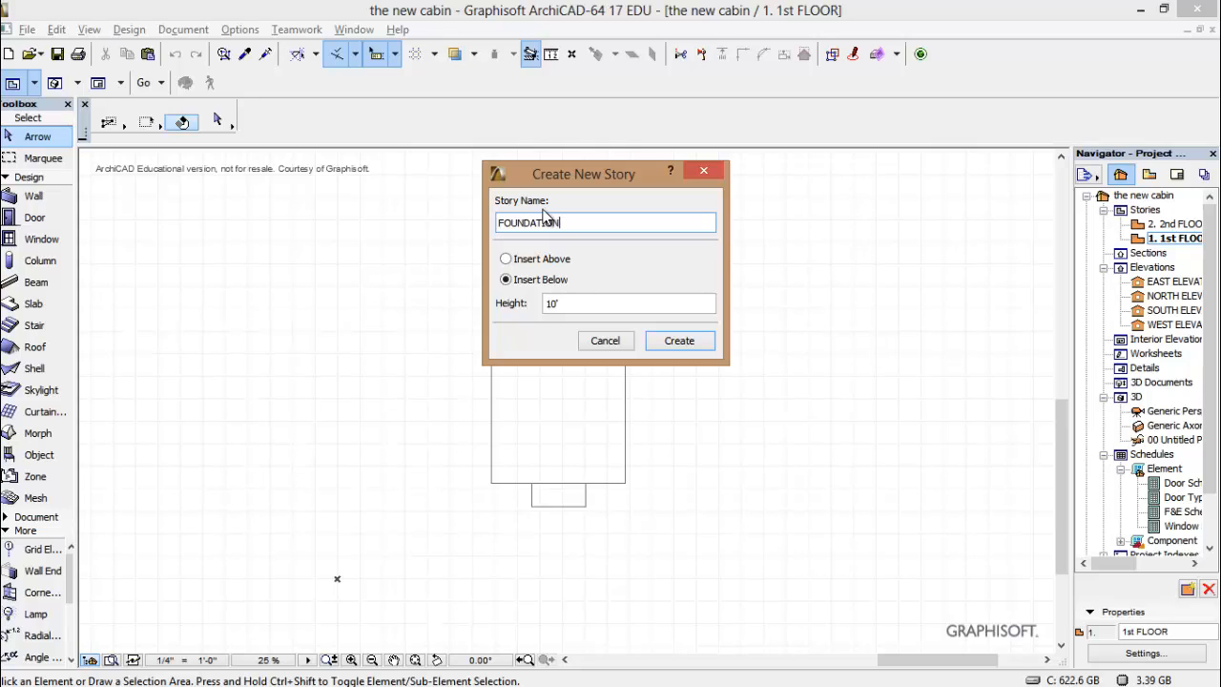
pyautogui.write('FOUNDATION')
pyautogui.click(573, 303)
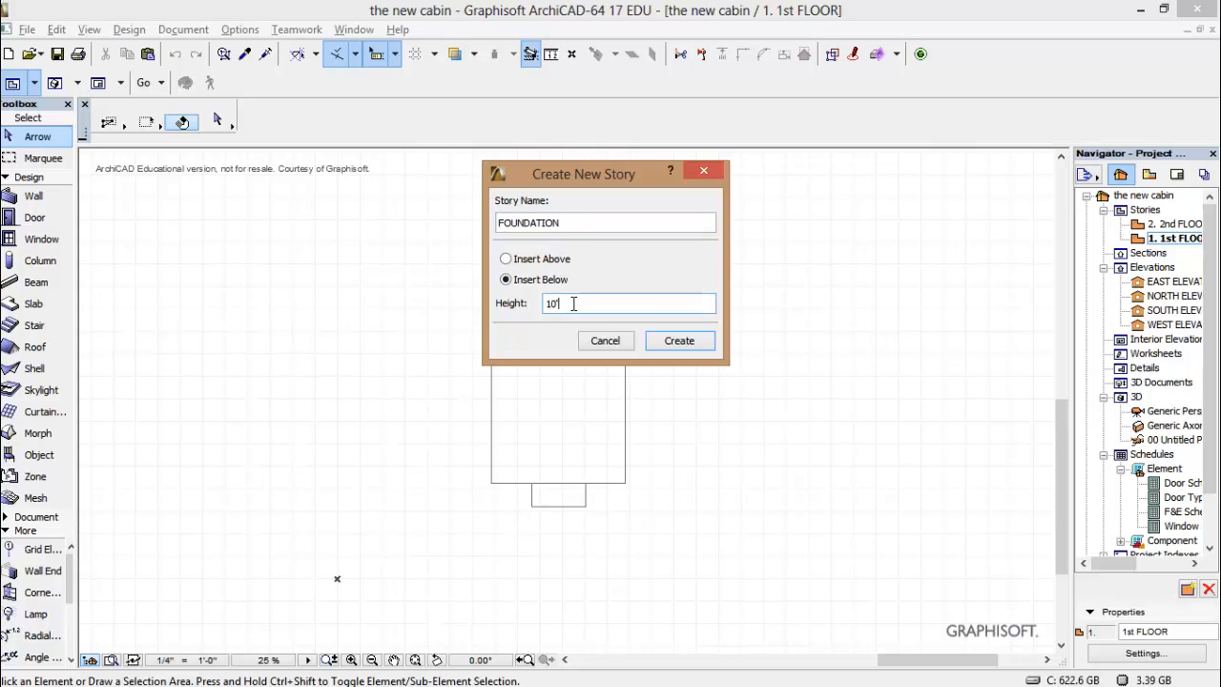
pyautogui.write('2')
pyautogui.click(680, 341)
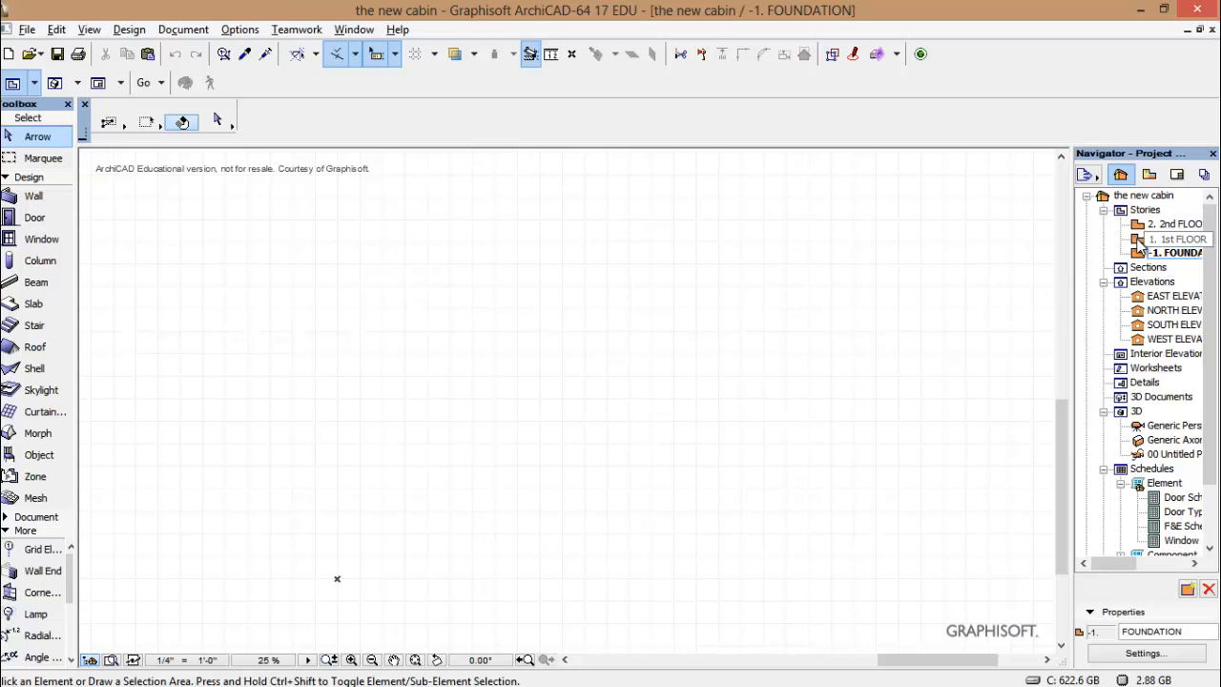
# Show the 1st FLOOR story as a trace reference on the FOUNDATION story
pyautogui.rightClick(1140, 245)
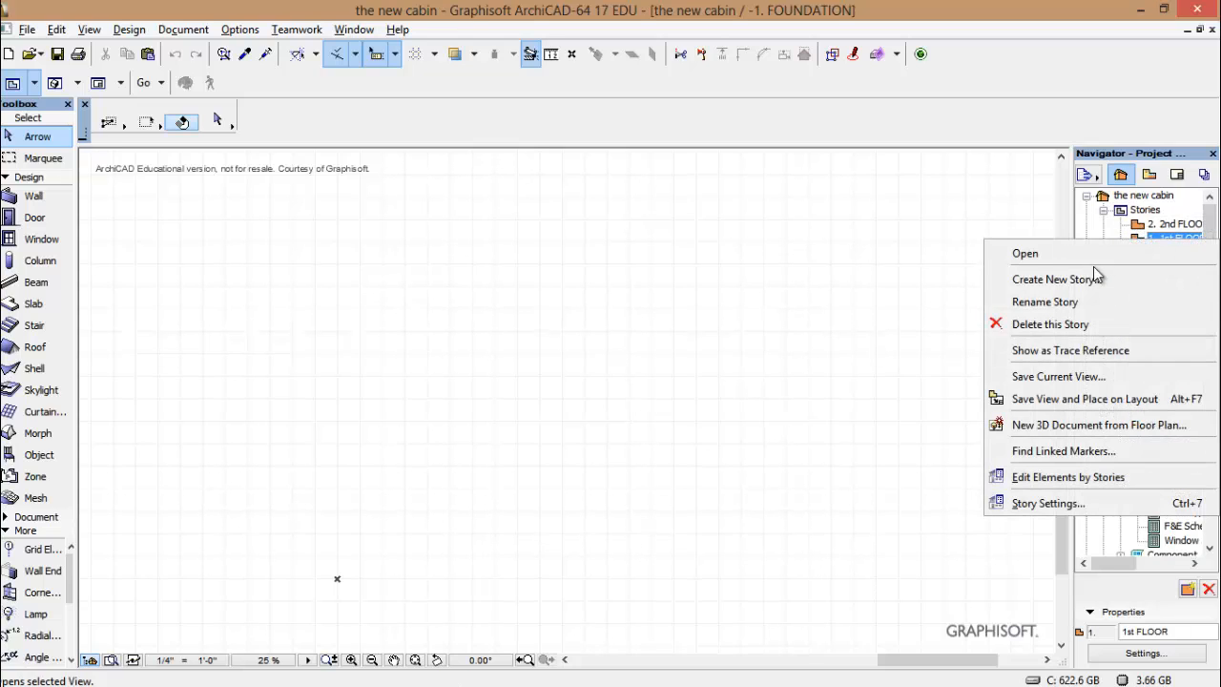
pyautogui.click(1085, 350)
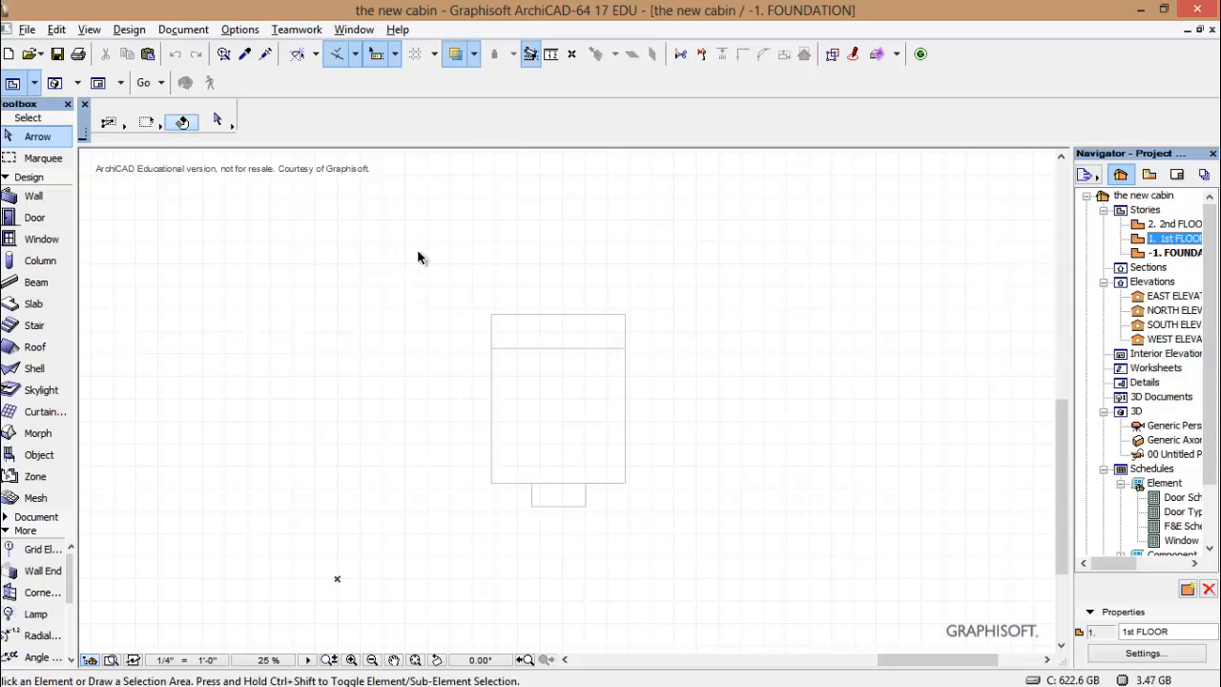
pyautogui.click(351, 659)
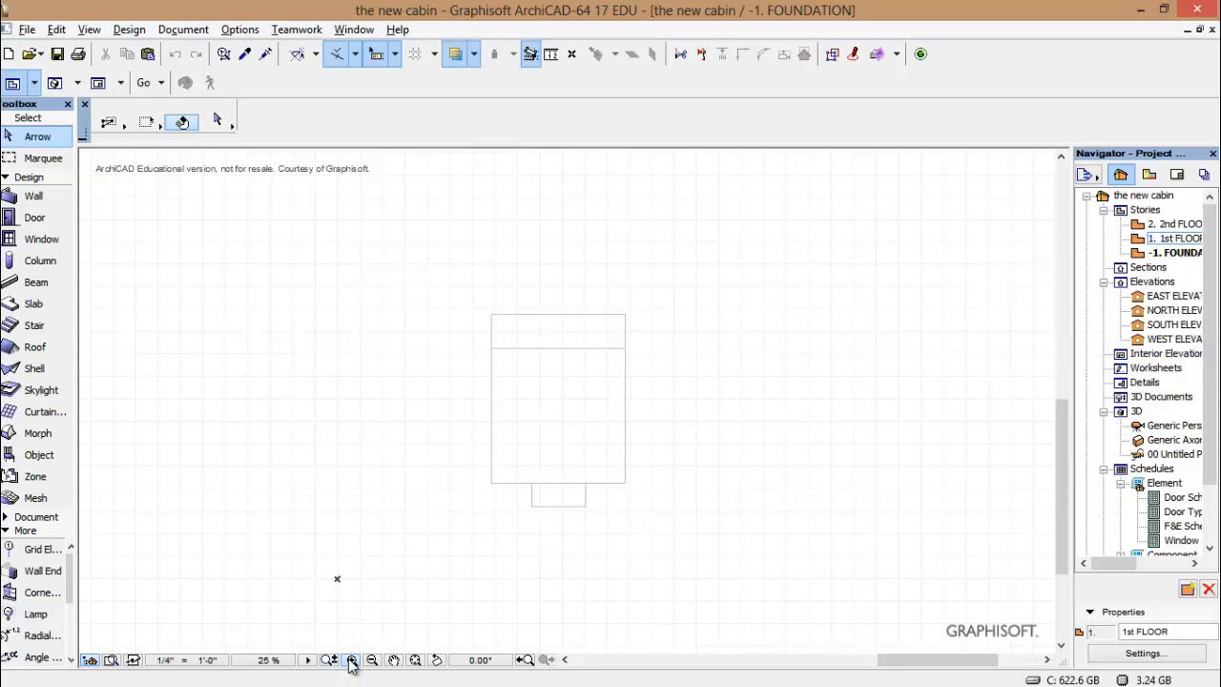
pyautogui.click(438, 530)
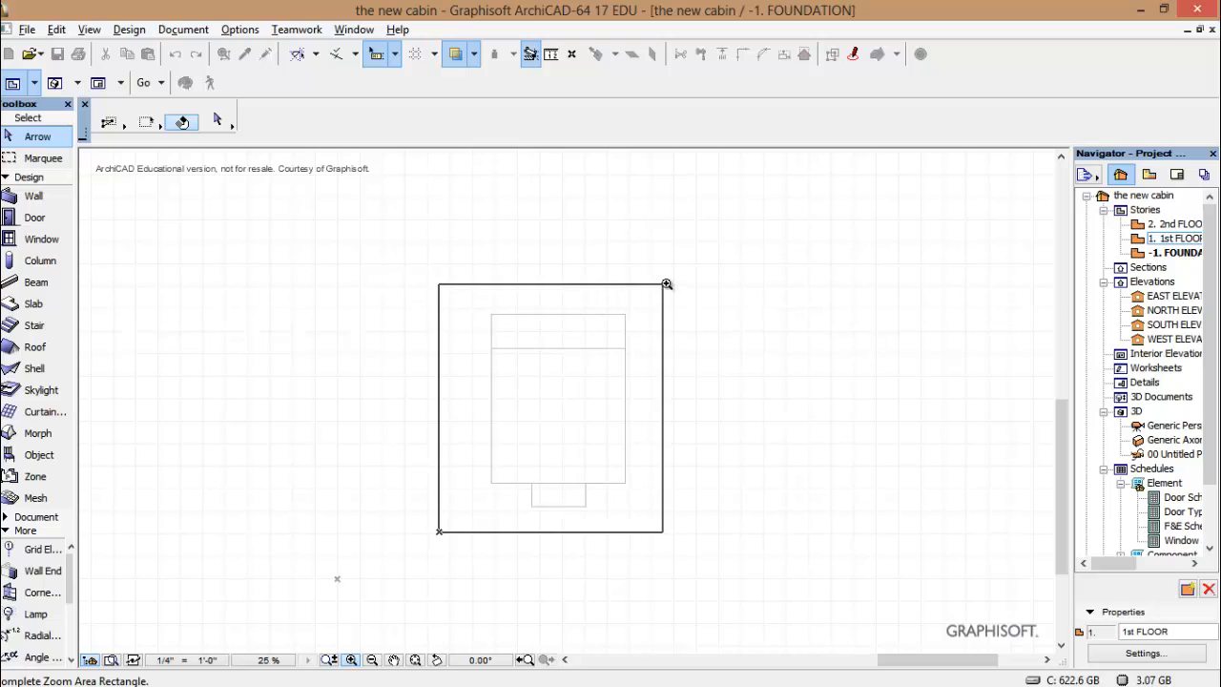
pyautogui.click(699, 283)
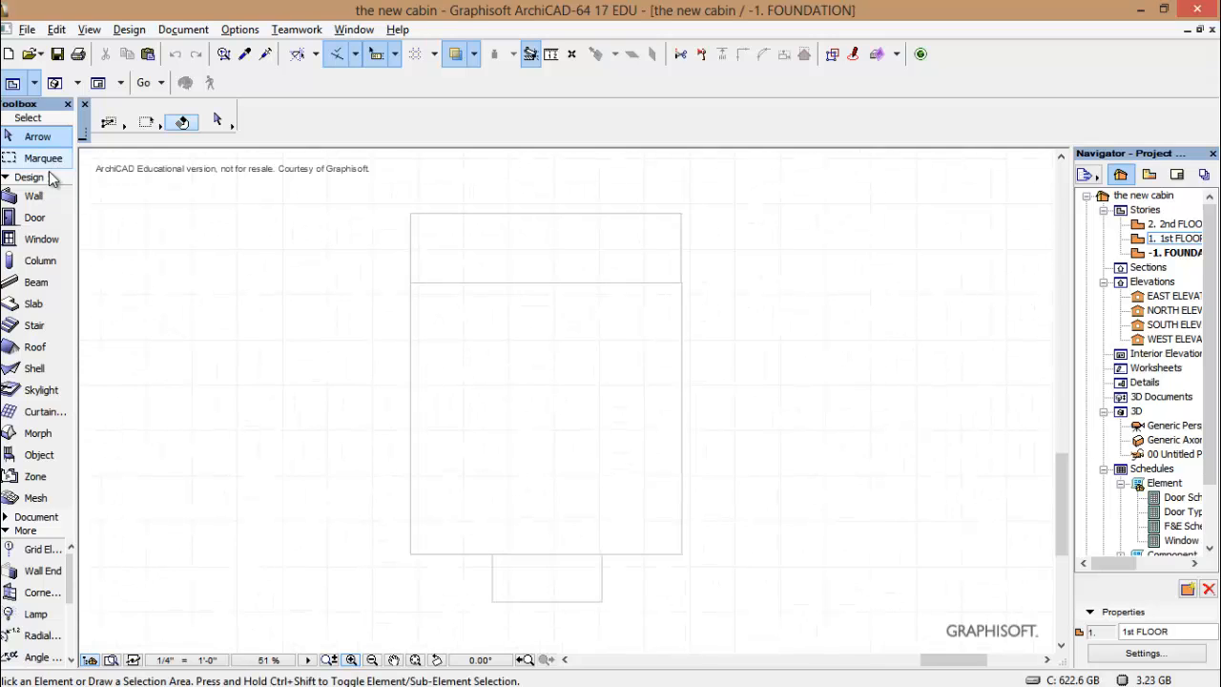
# Set the wall defaults to the FOUNDATION layer with a basic structure and a thickness of 1'-4"
pyautogui.doubleClick(38, 197)
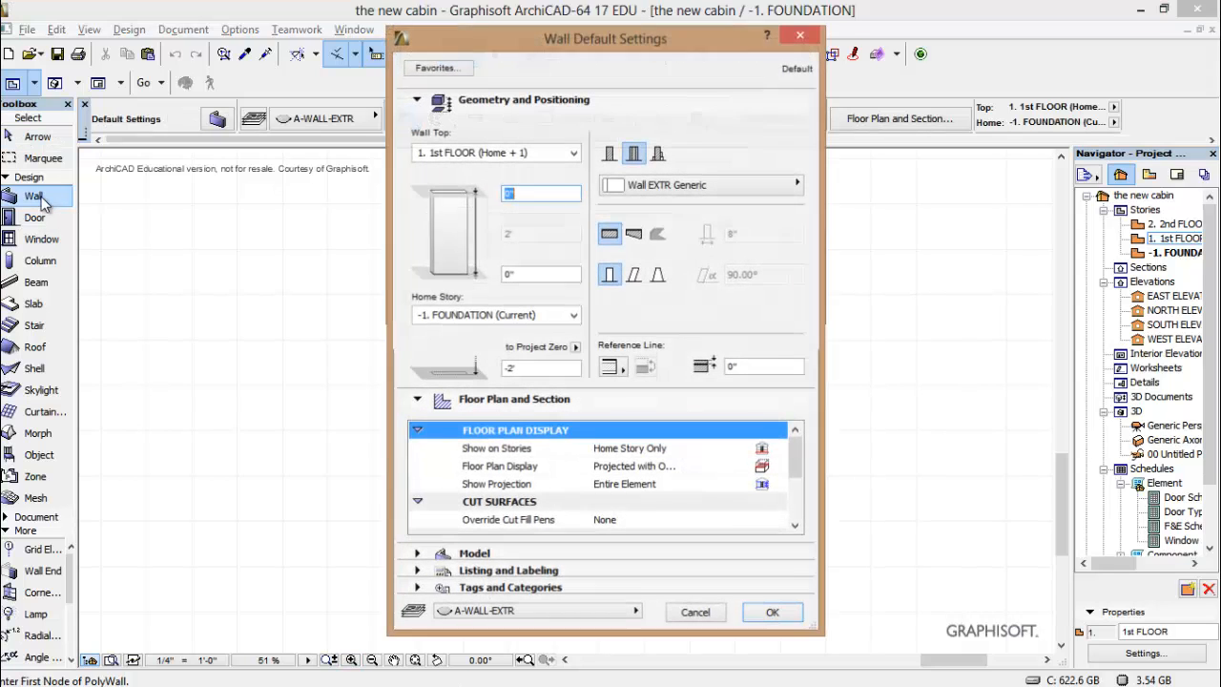
pyautogui.click(637, 613)
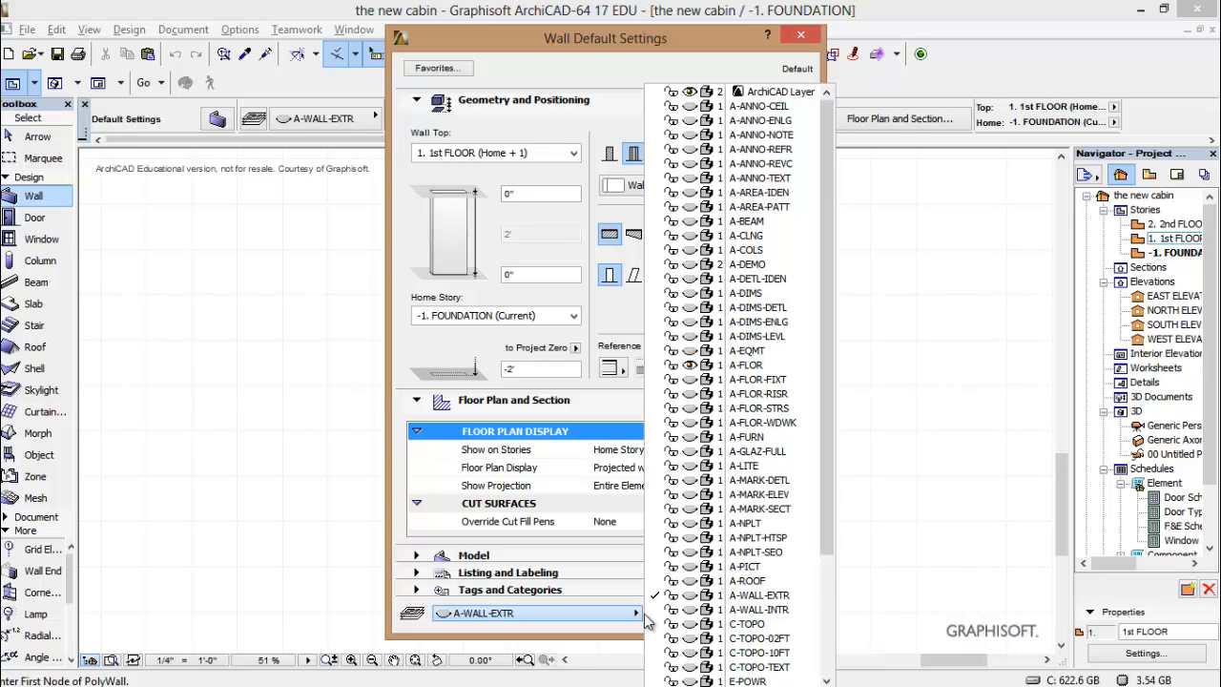
pyautogui.moveTo(830, 528); pyautogui.dragTo(832, 566)
pyautogui.click(759, 639)
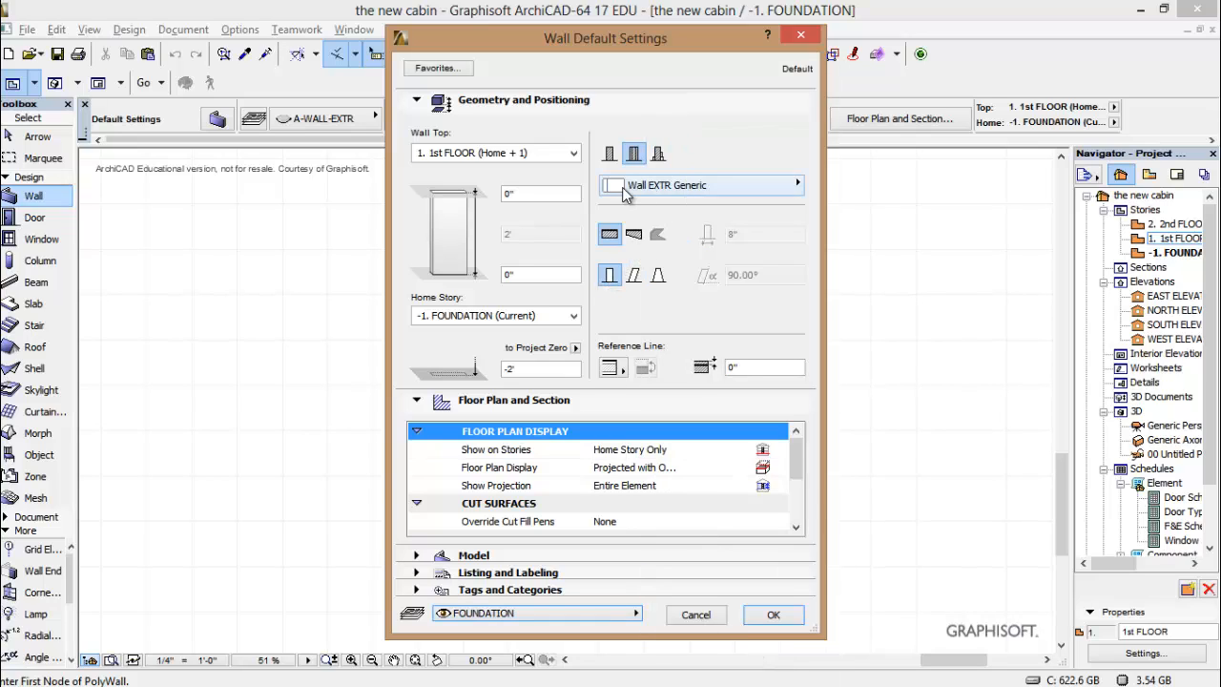
pyautogui.click(611, 154)
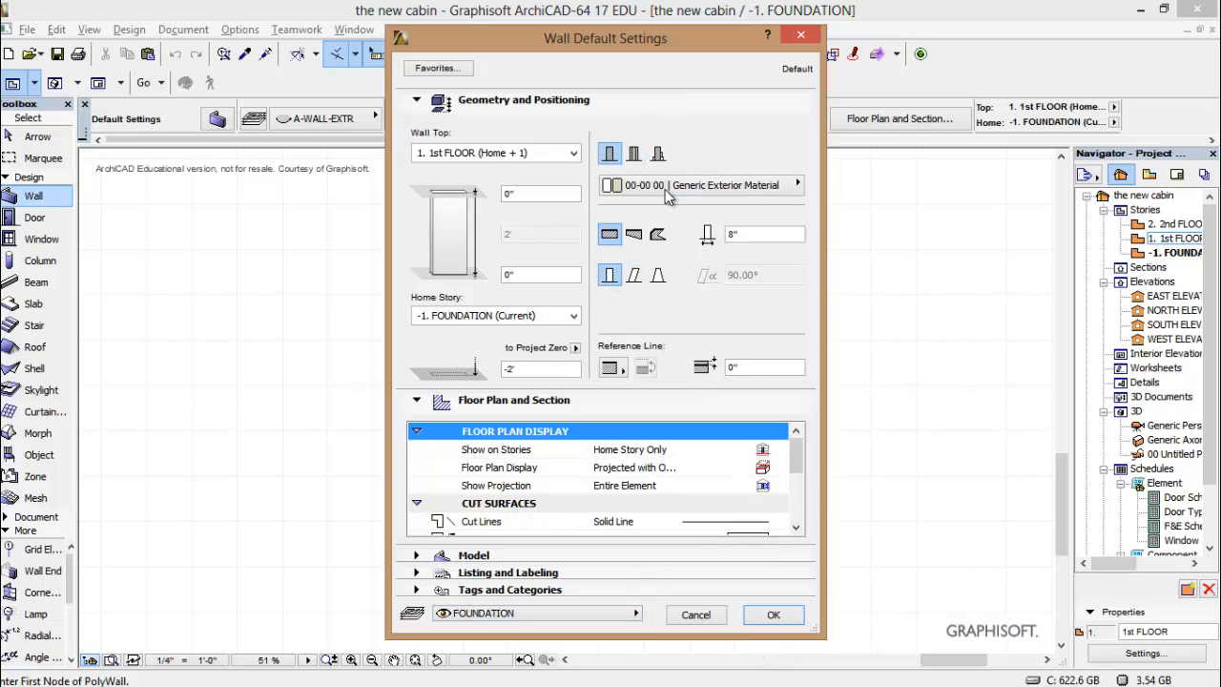
pyautogui.click(756, 235)
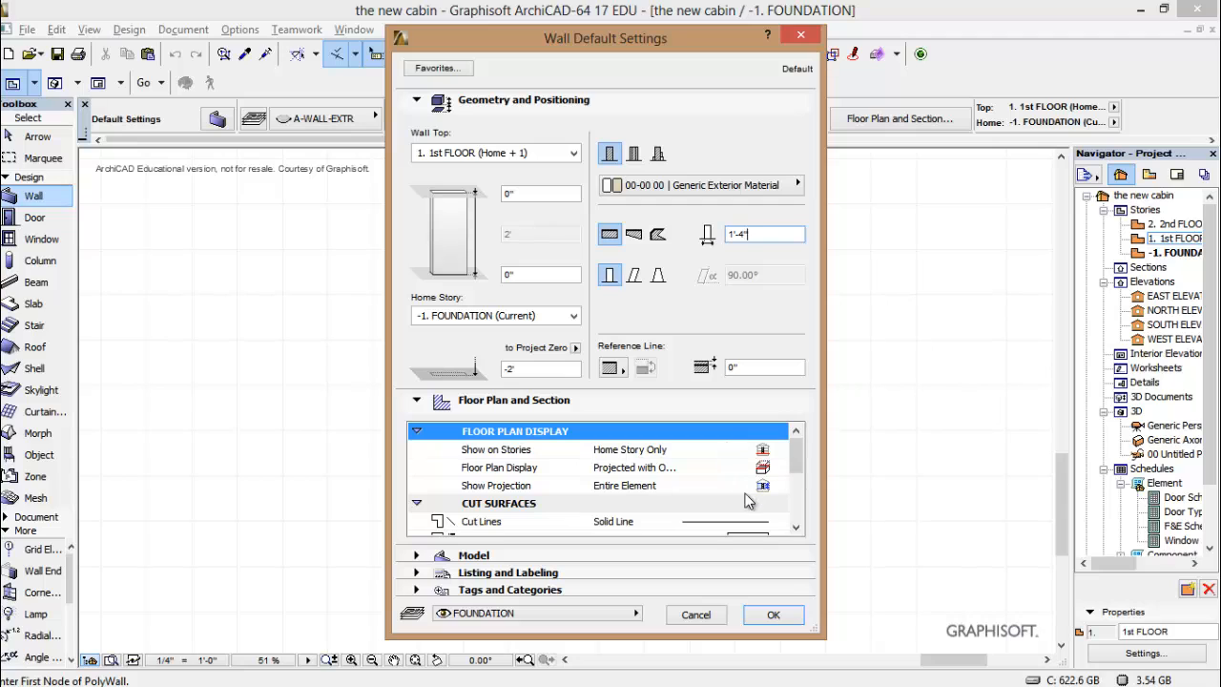
# Set the default wall's cut lines to Dashed and apply the wall settings
pyautogui.moveTo(800, 444); pyautogui.dragTo(799, 459)
pyautogui.click(761, 513)
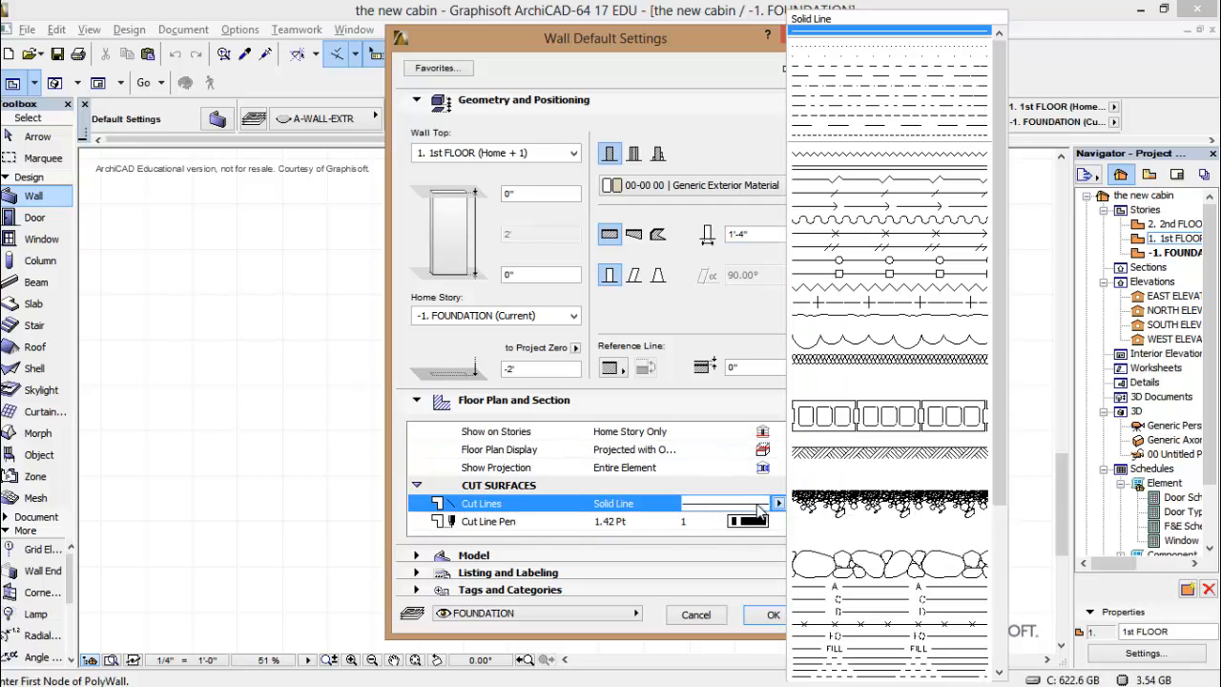
pyautogui.click(887, 54)
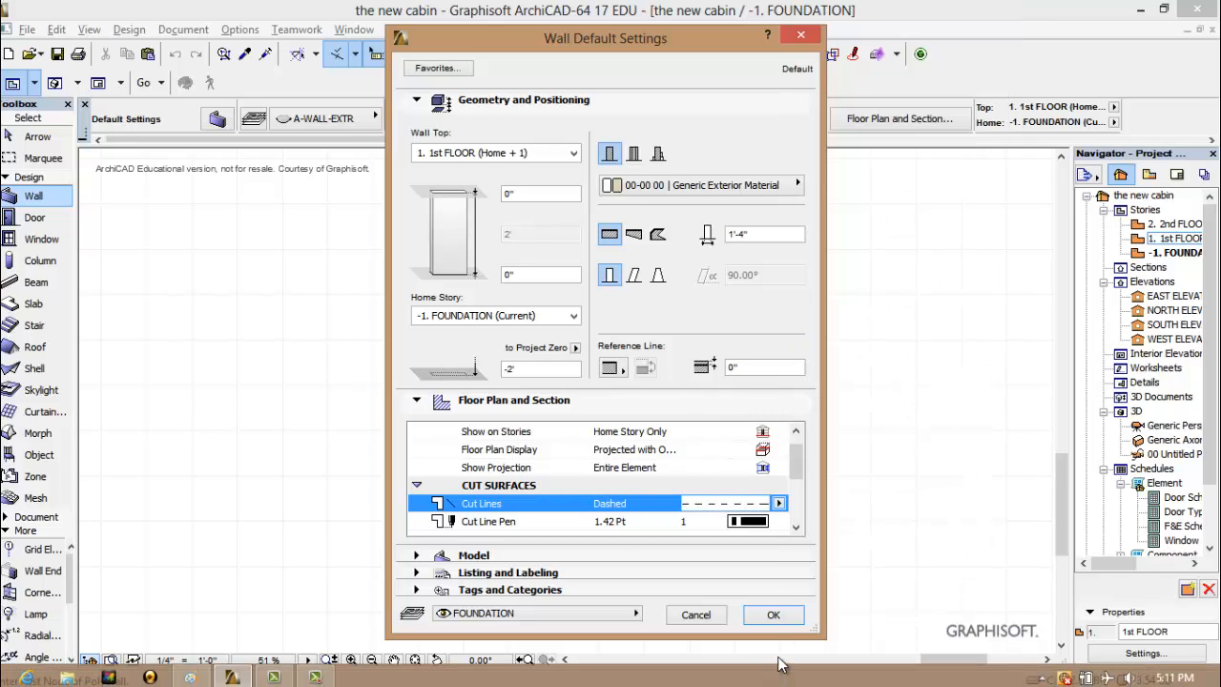
pyautogui.click(774, 615)
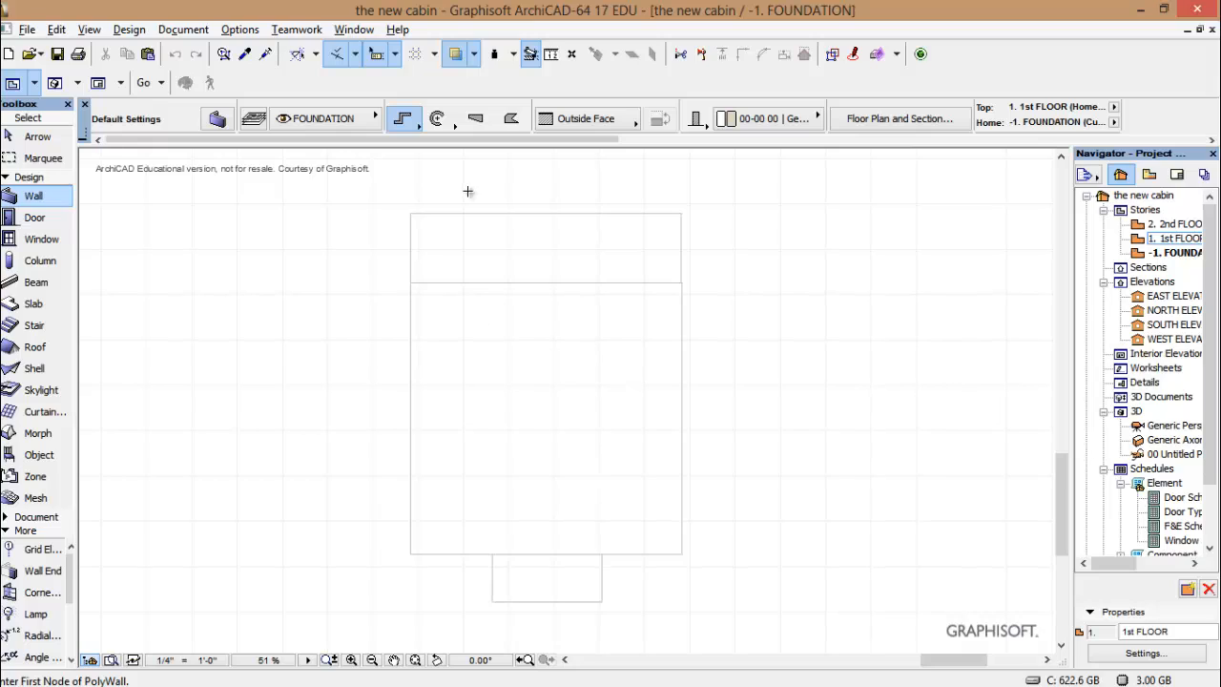
# Draw a closed loop of four center-referenced foundation walls around the main square of the traced 1st floor outline
pyautogui.click(637, 125)
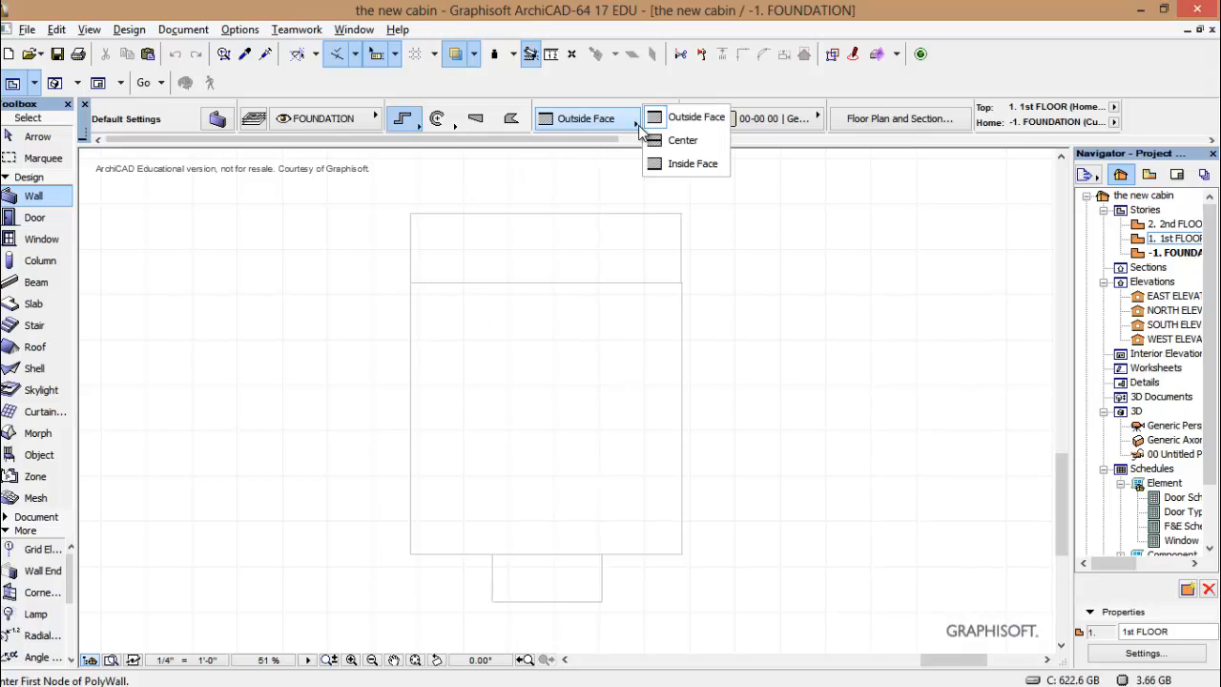
pyautogui.click(668, 140)
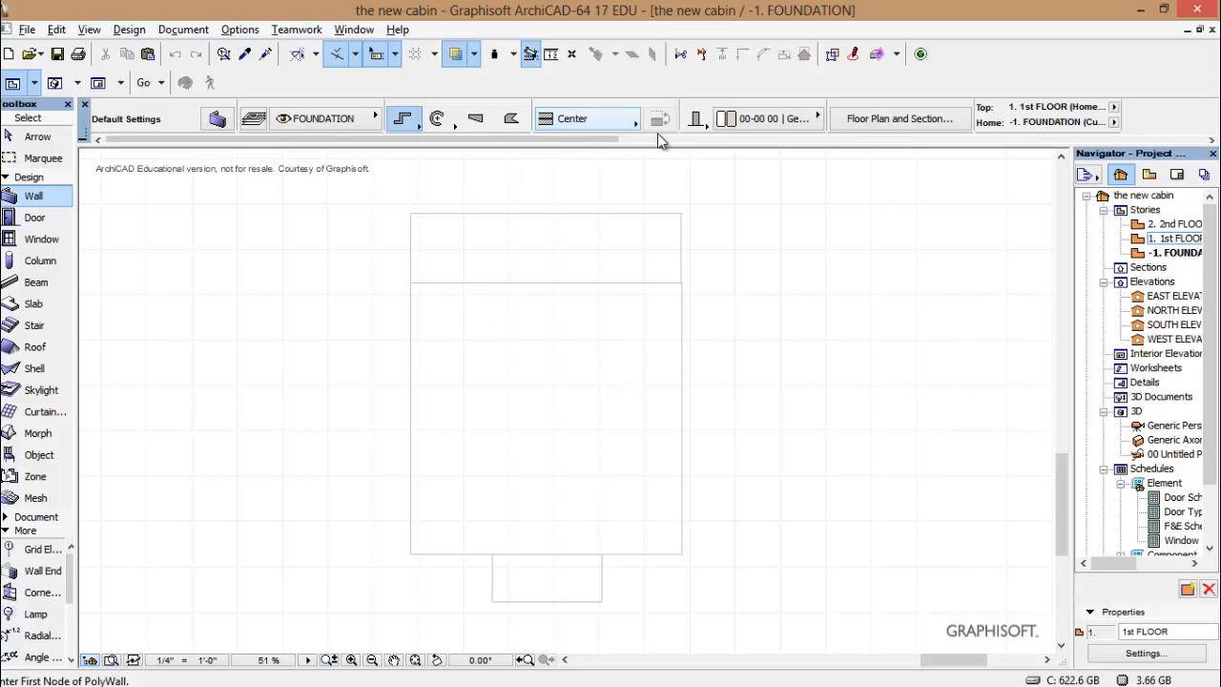
pyautogui.click(410, 283)
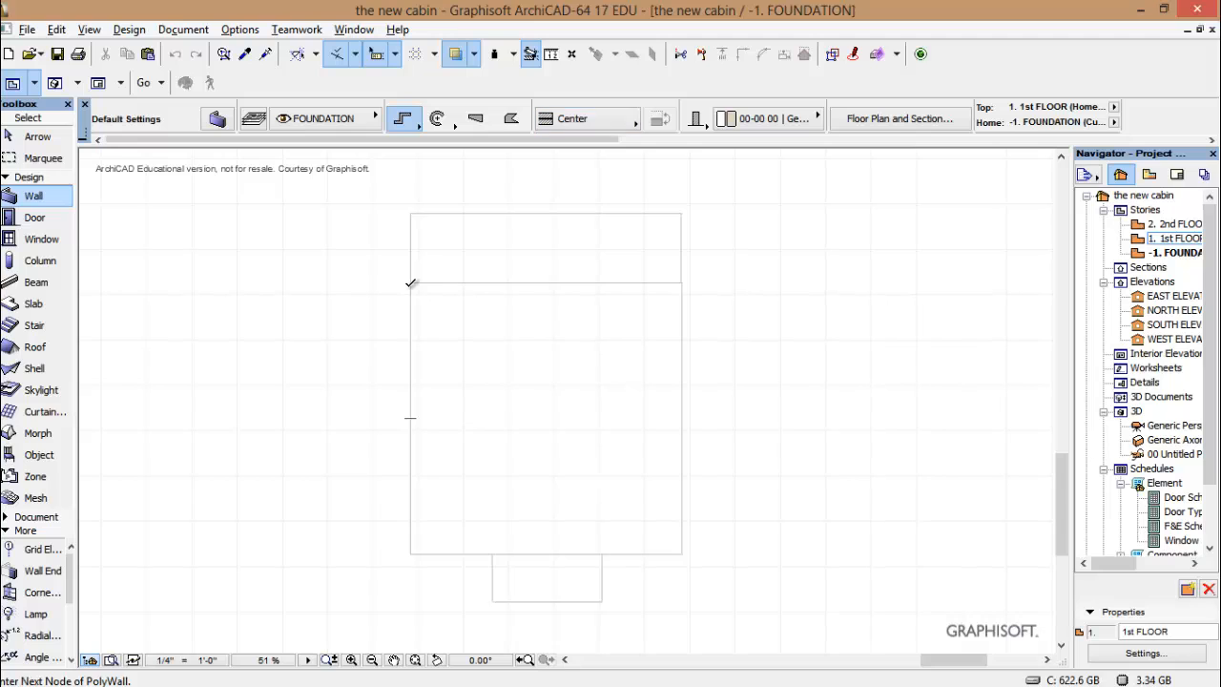
pyautogui.click(411, 554)
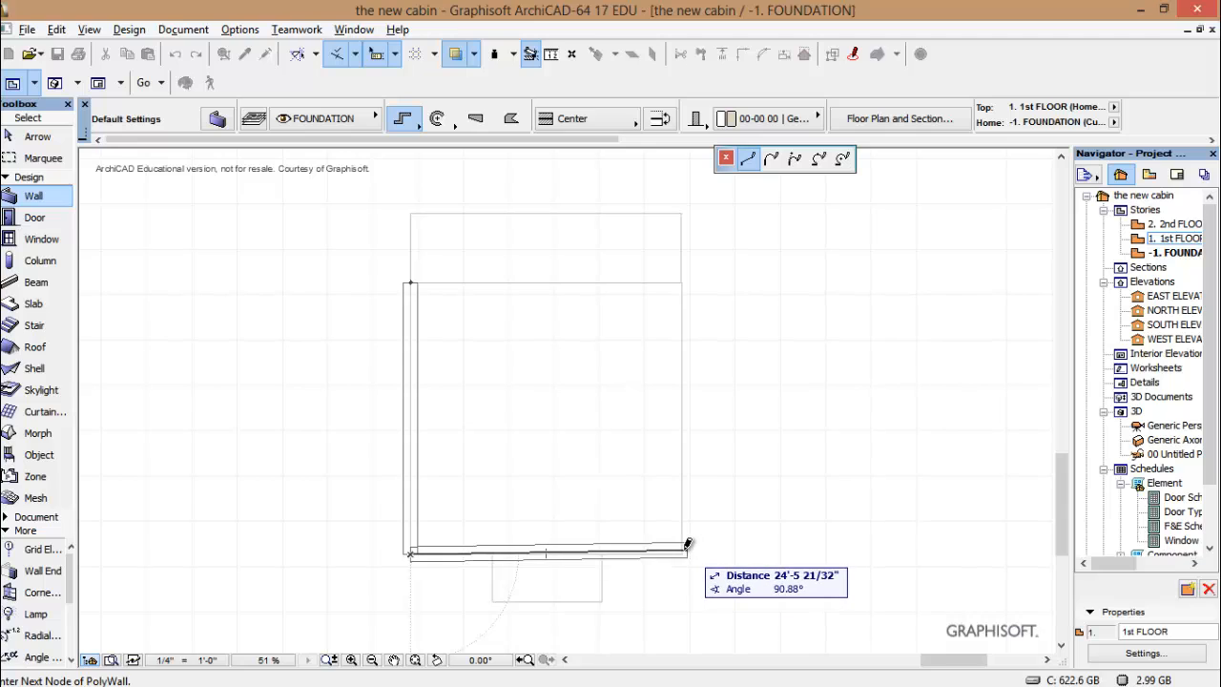
pyautogui.click(682, 553)
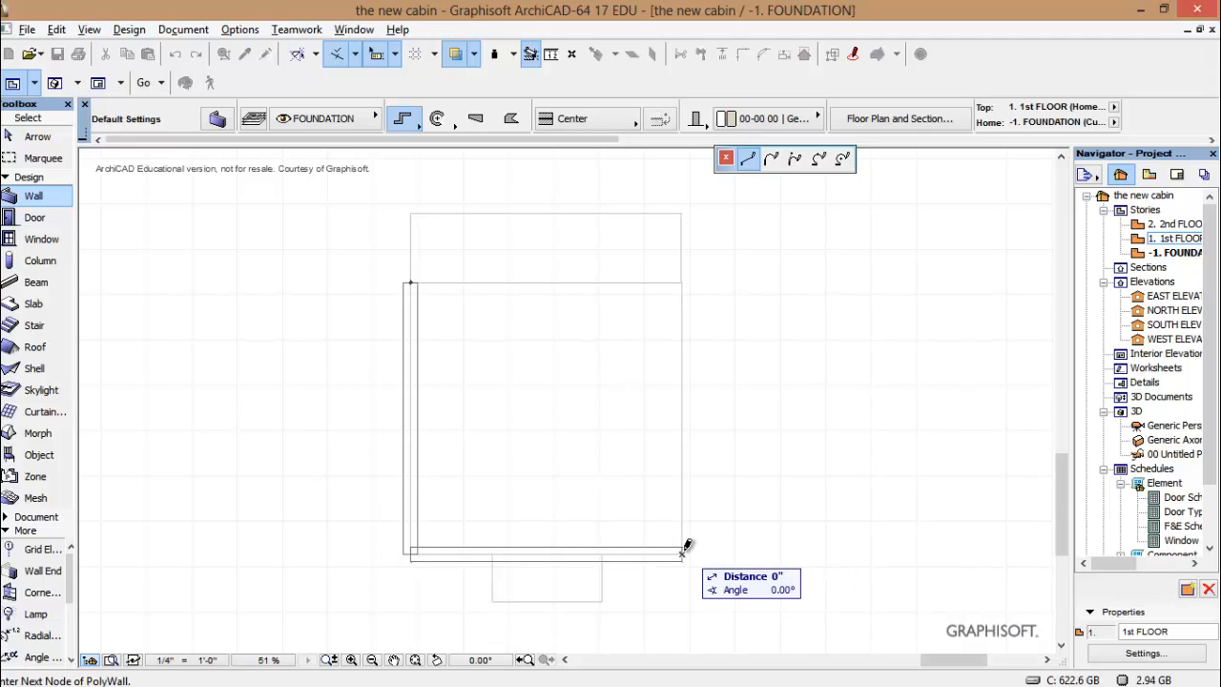
pyautogui.click(680, 283)
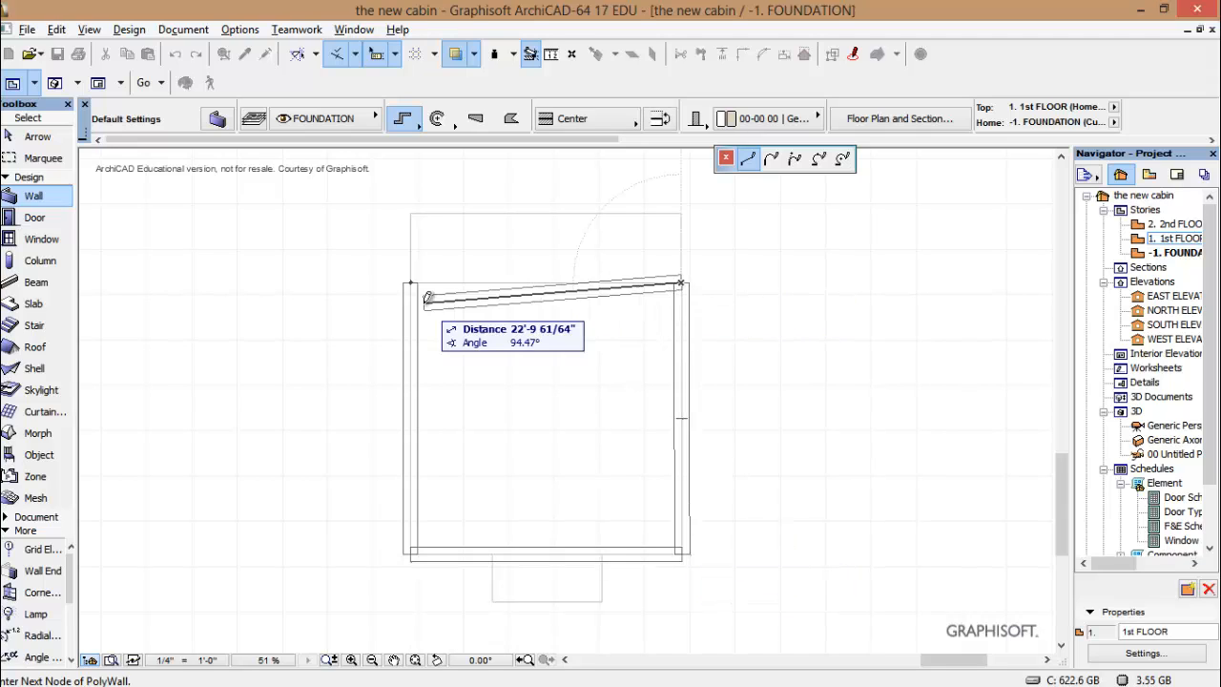
pyautogui.click(412, 281)
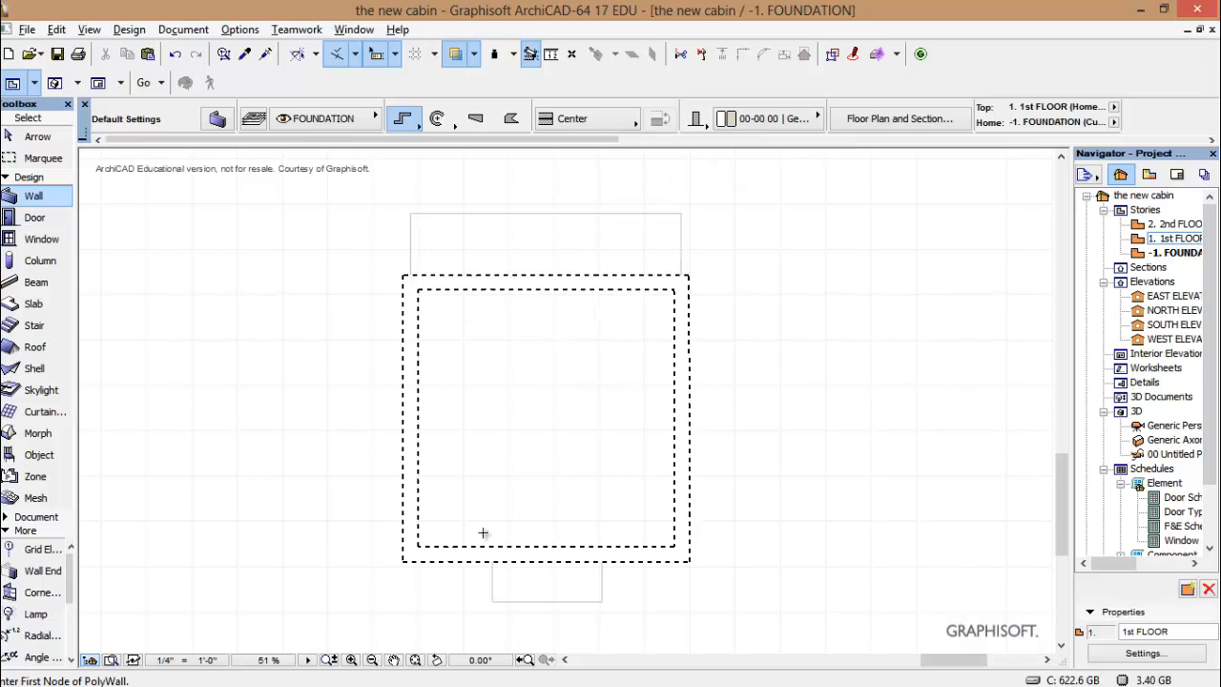
# Inspect the foundation walls beneath the floor slabs in the generic 3D perspective, orbiting around the whole model
pyautogui.doubleClick(1173, 427)
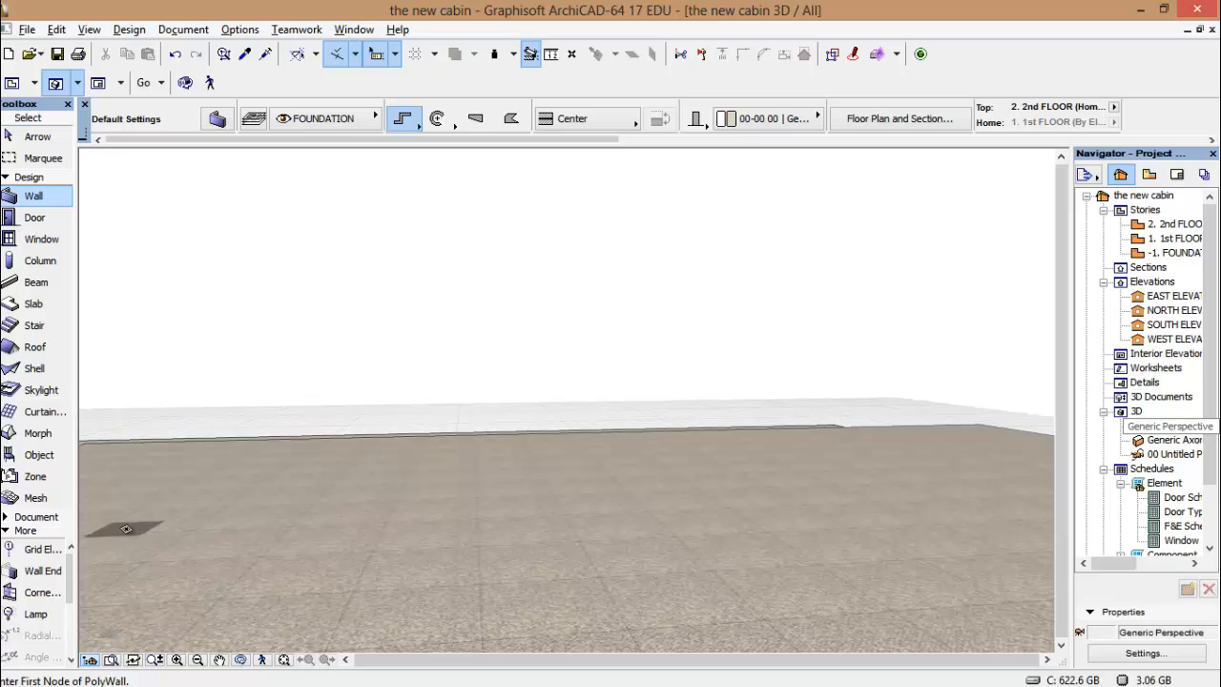
pyautogui.click(284, 660)
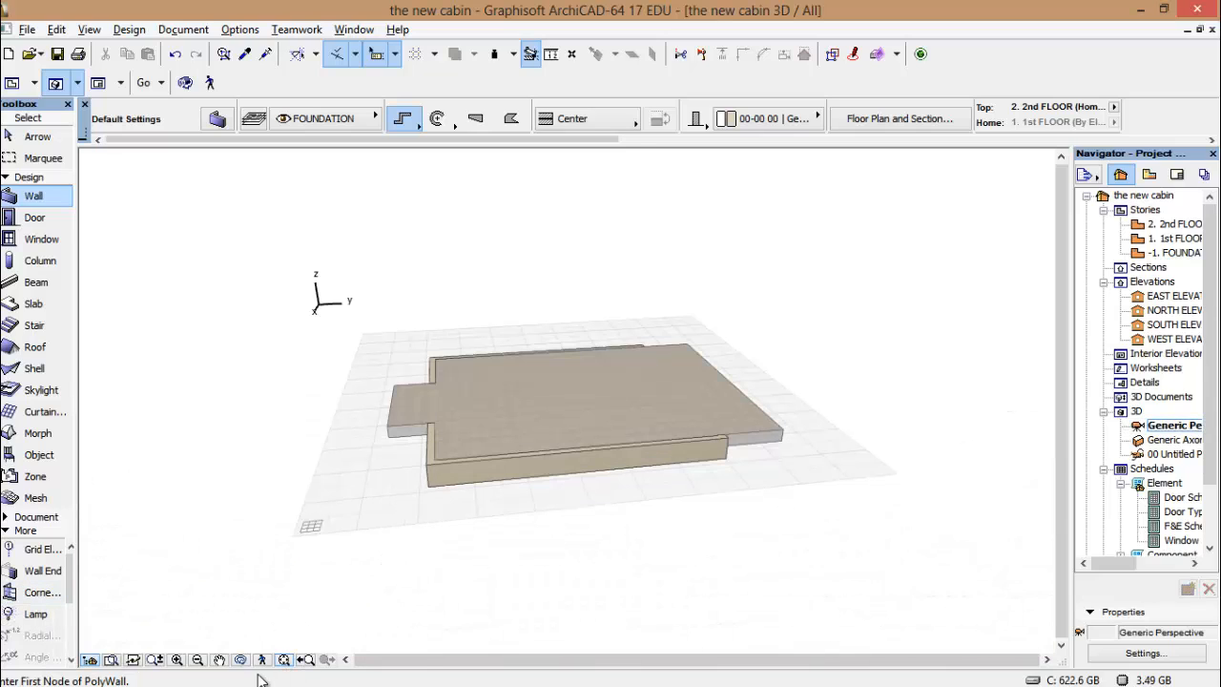
pyautogui.click(240, 660)
pyautogui.moveTo(414, 496); pyautogui.dragTo(564, 493)
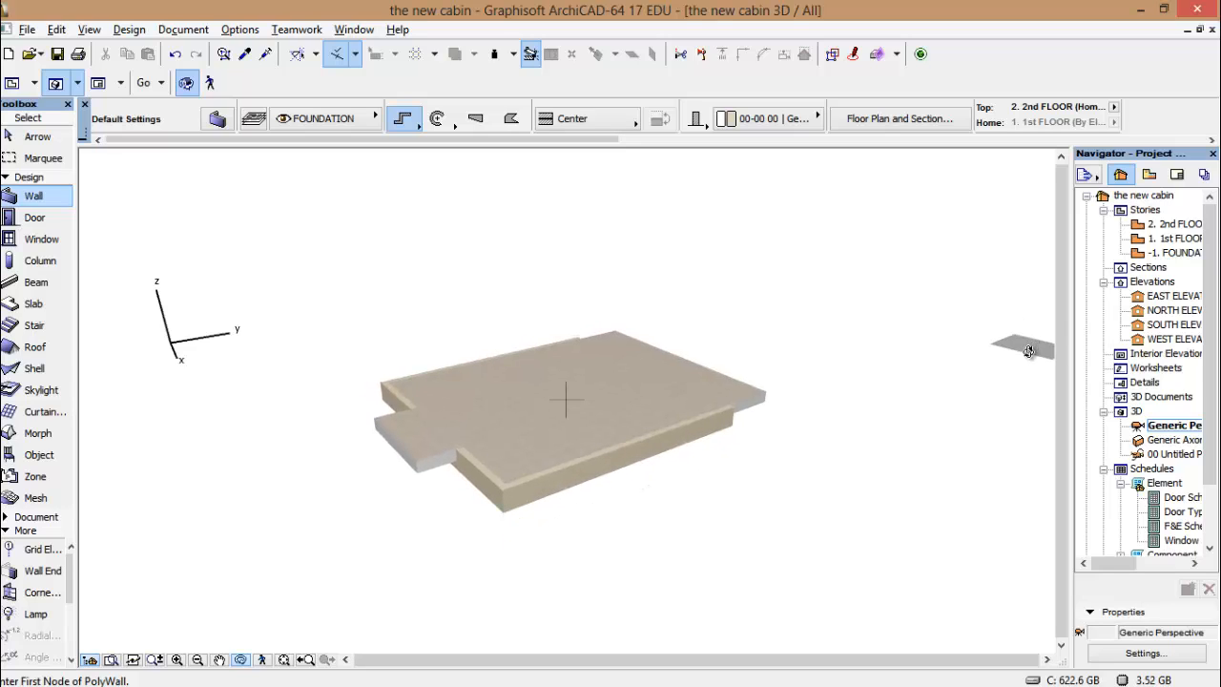
# Open the FOUNDATION drafting view and set its layer combination to FOUNDATION PLAN
pyautogui.click(1149, 176)
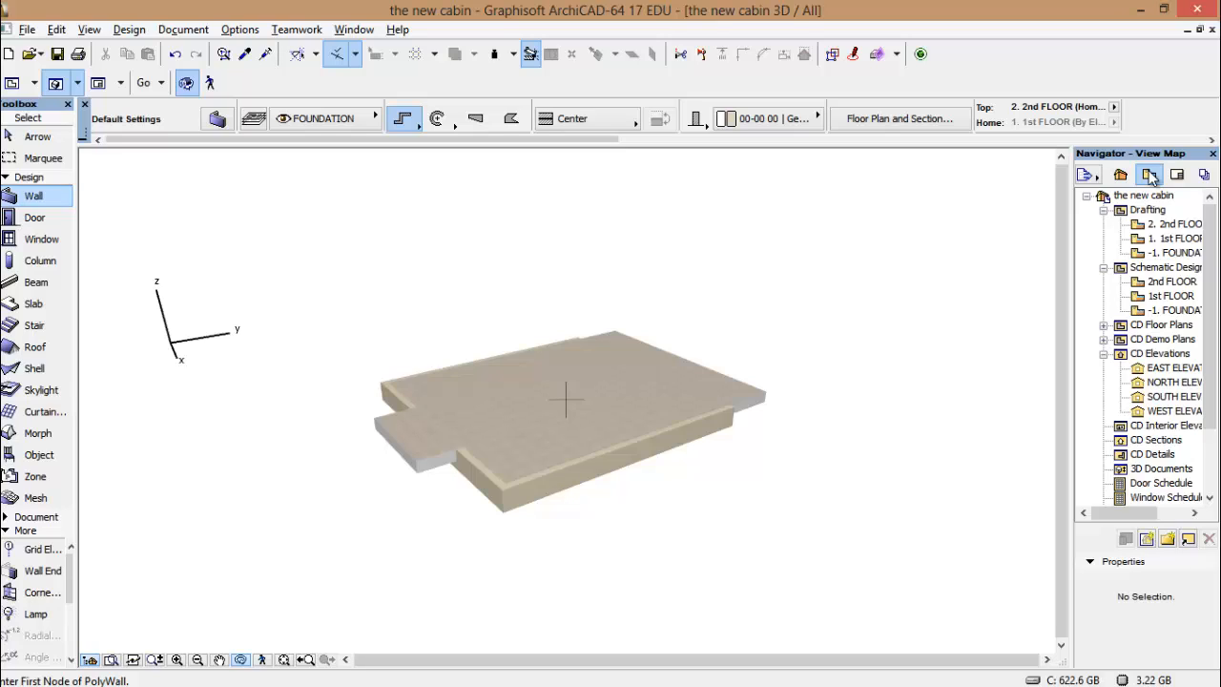
pyautogui.doubleClick(1143, 256)
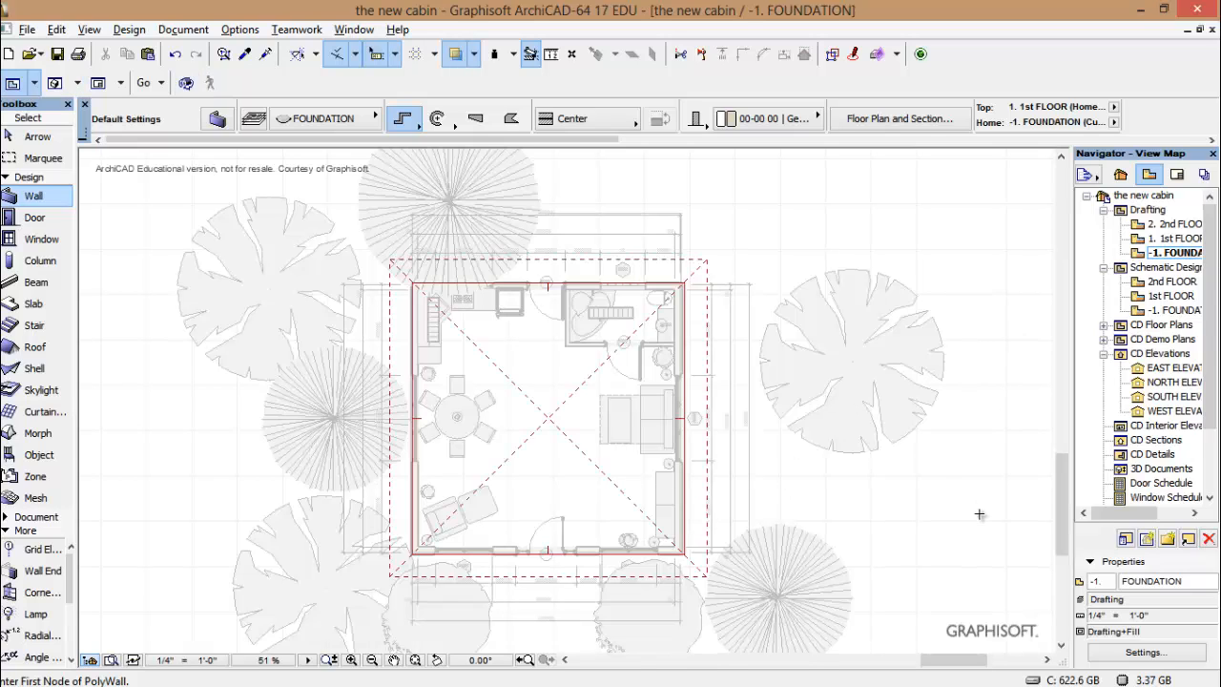
pyautogui.click(1144, 652)
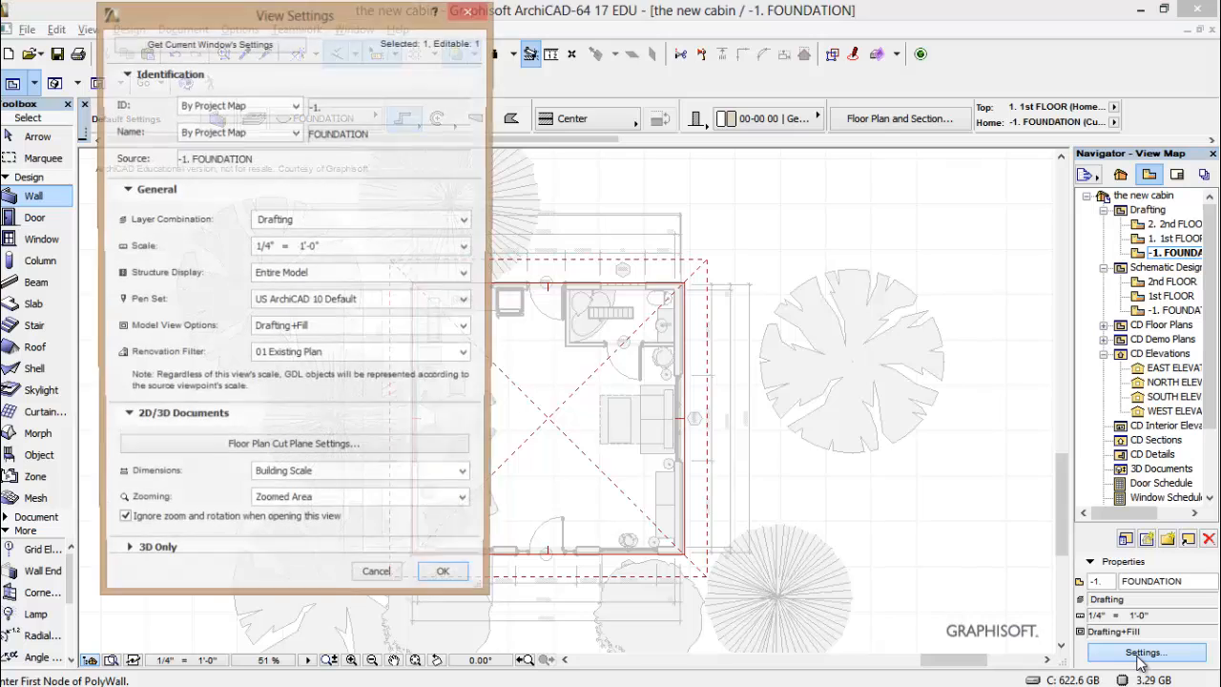
pyautogui.click(468, 220)
pyautogui.click(468, 220)
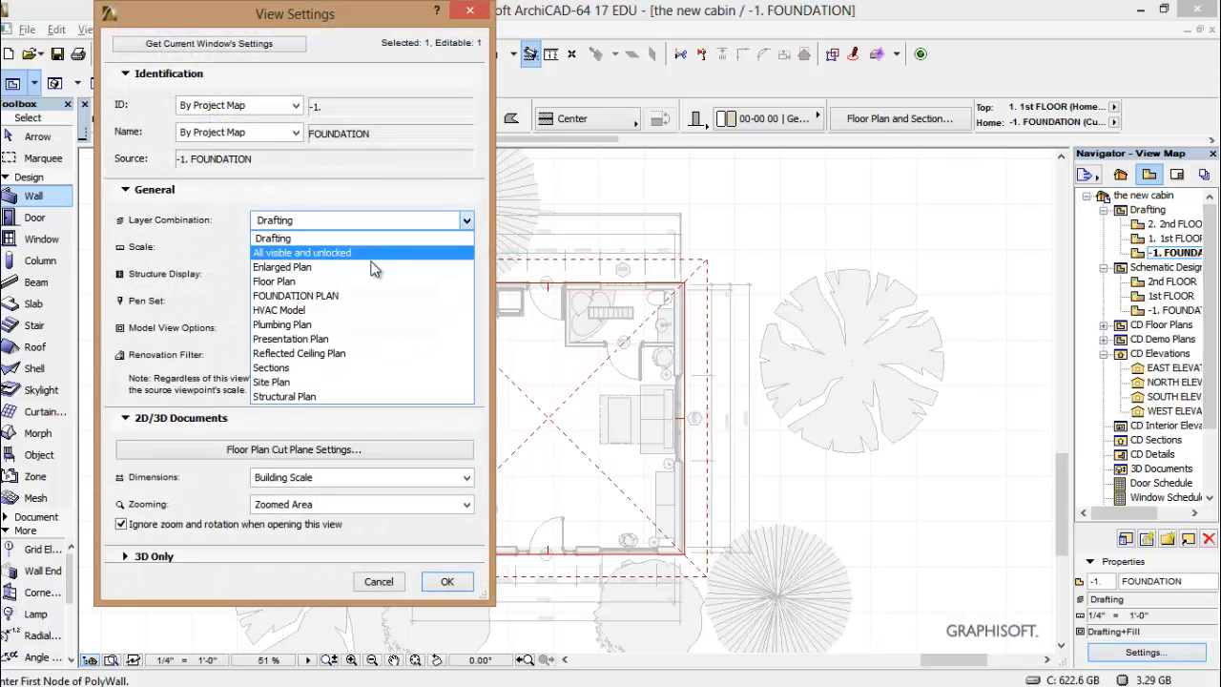
pyautogui.click(350, 300)
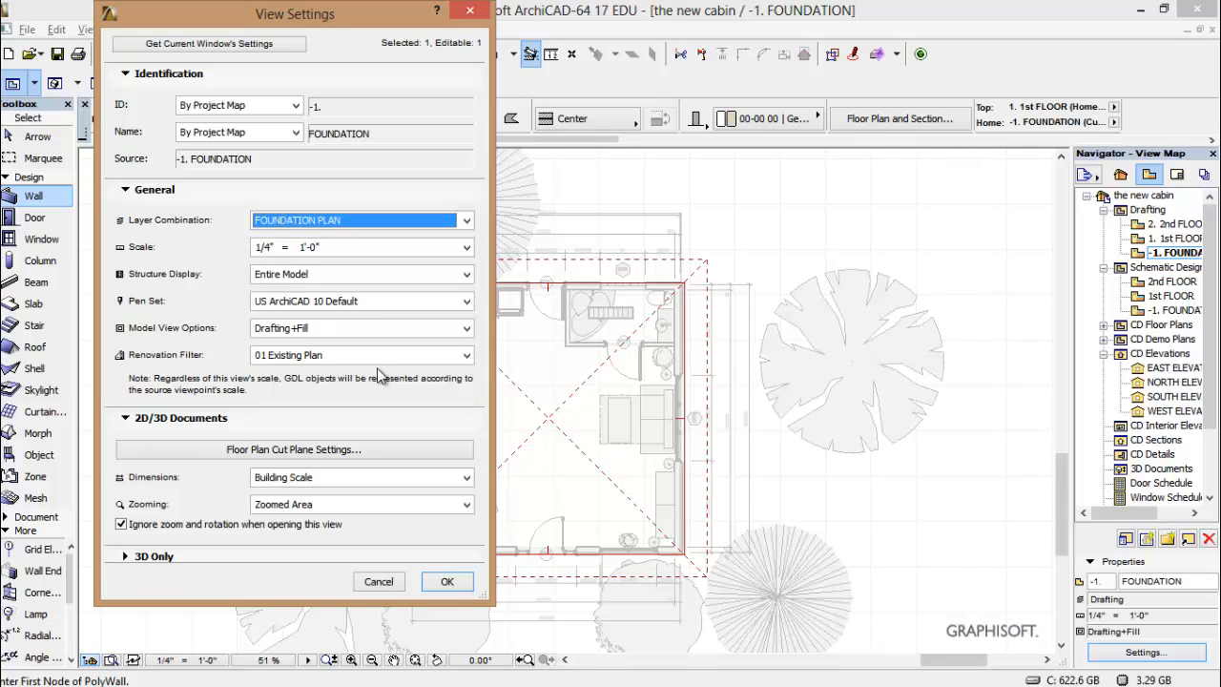
pyautogui.click(446, 581)
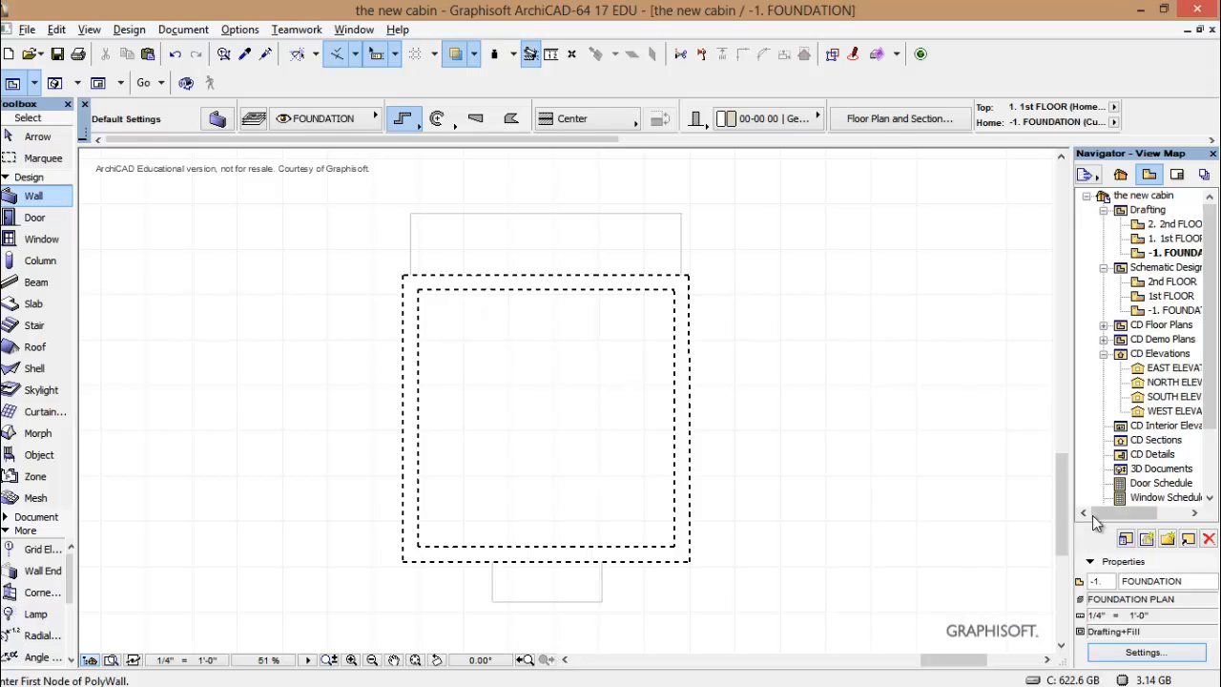
# Use the Organizer to place the FOUNDATION drafting view as a new layout in A-1 PLANS, showing the hidden A-ANNO-REFR layer
pyautogui.click(1179, 182)
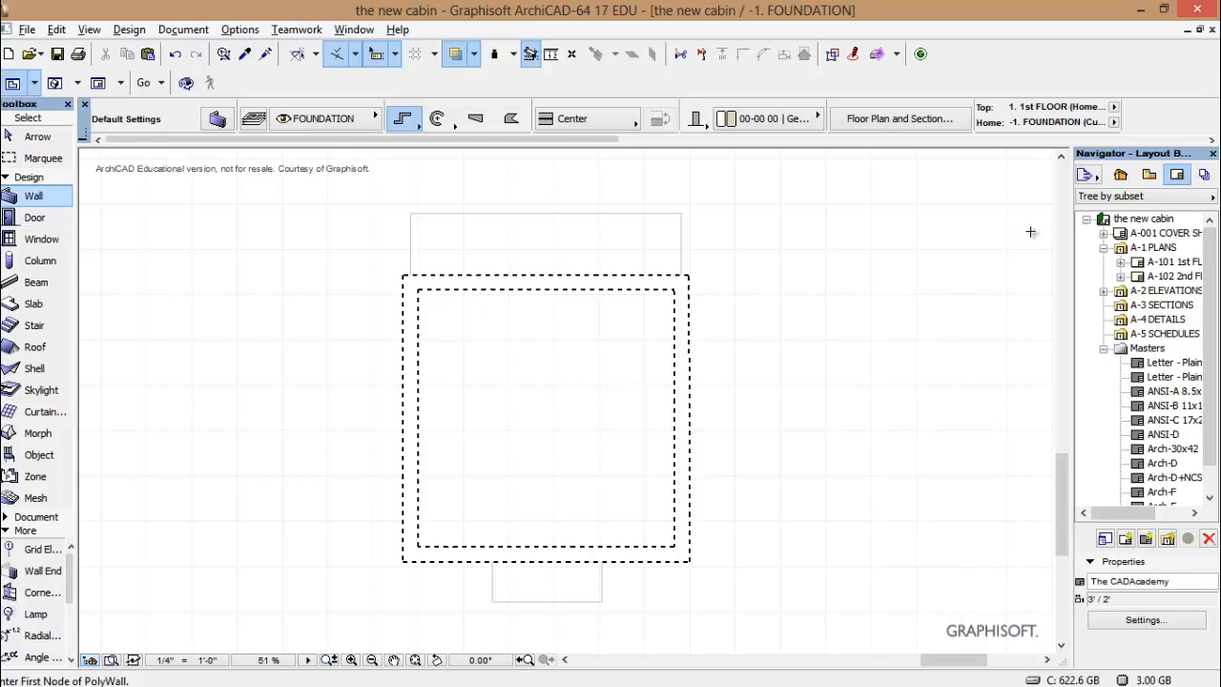
pyautogui.click(1089, 176)
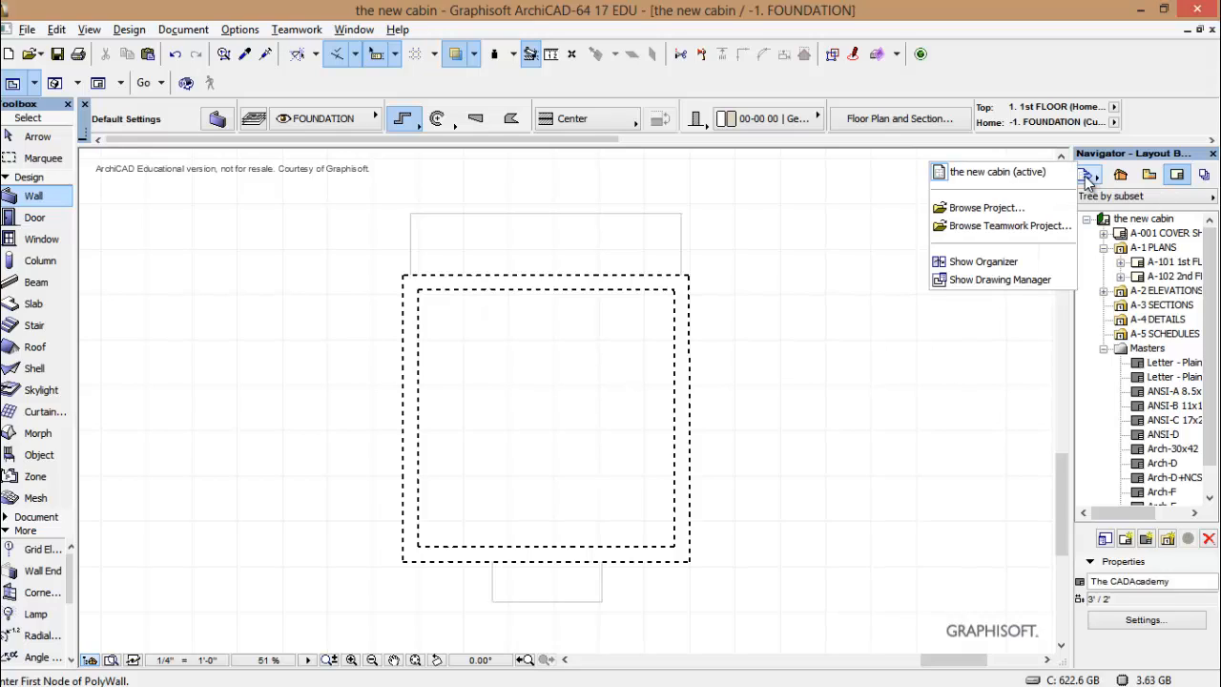
pyautogui.click(1000, 264)
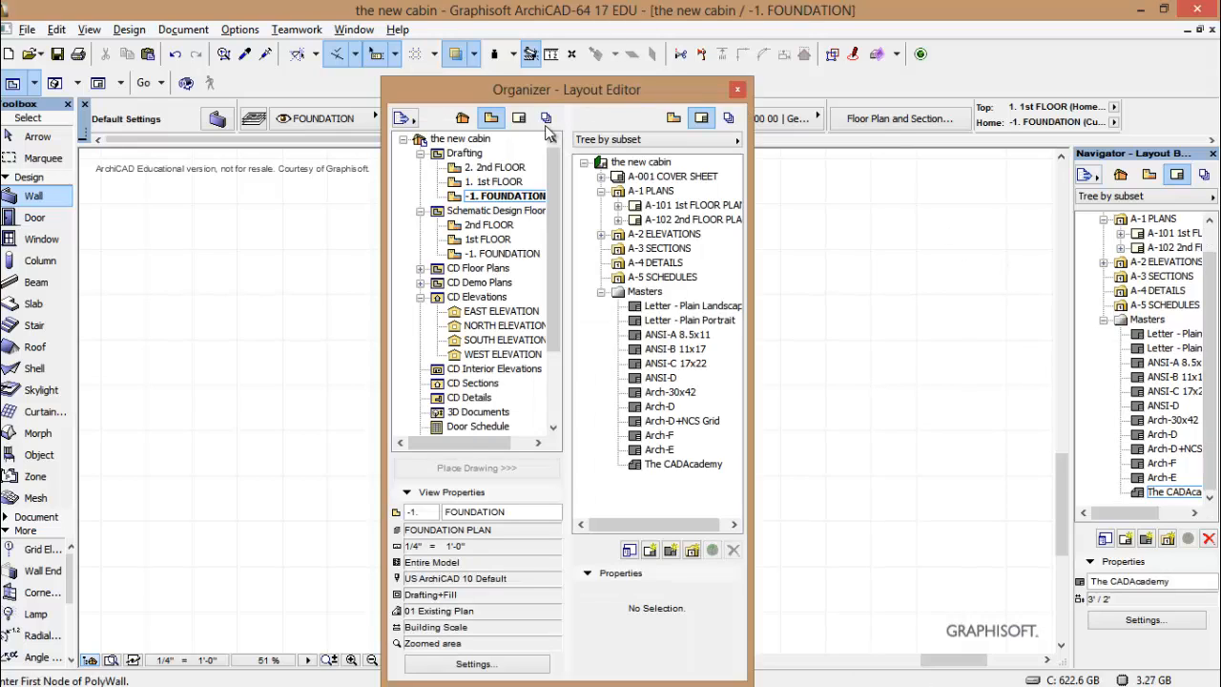
pyautogui.click(493, 198)
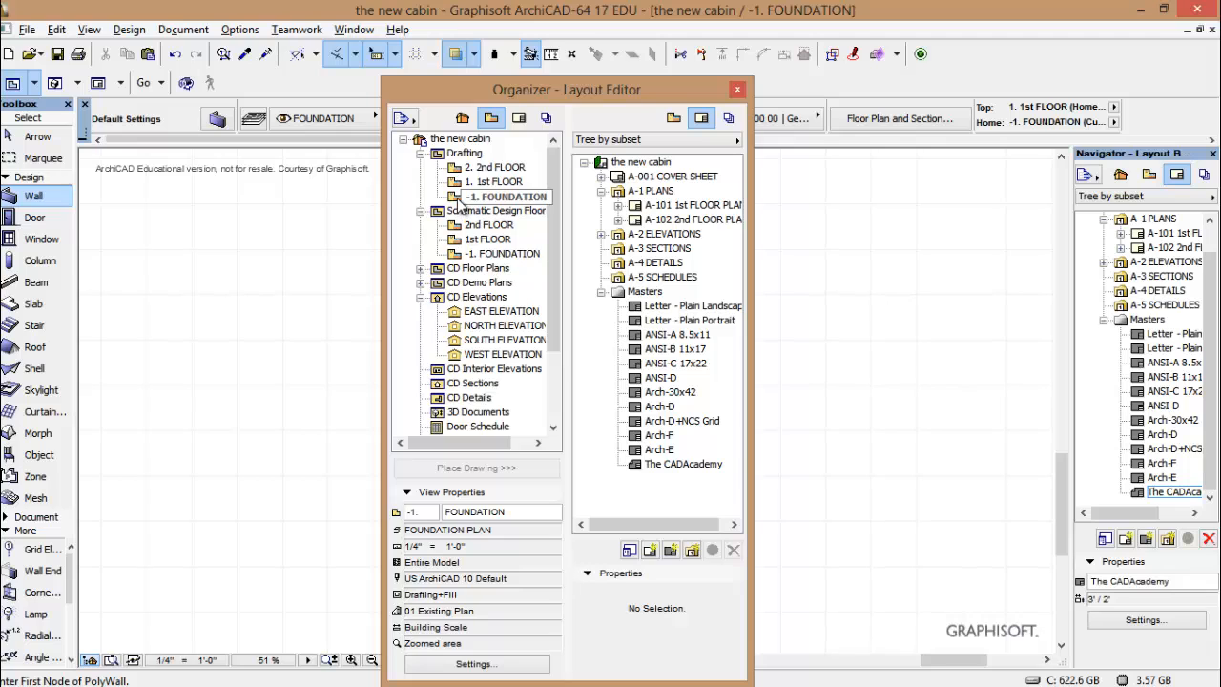
pyautogui.moveTo(461, 196); pyautogui.dragTo(636, 229)
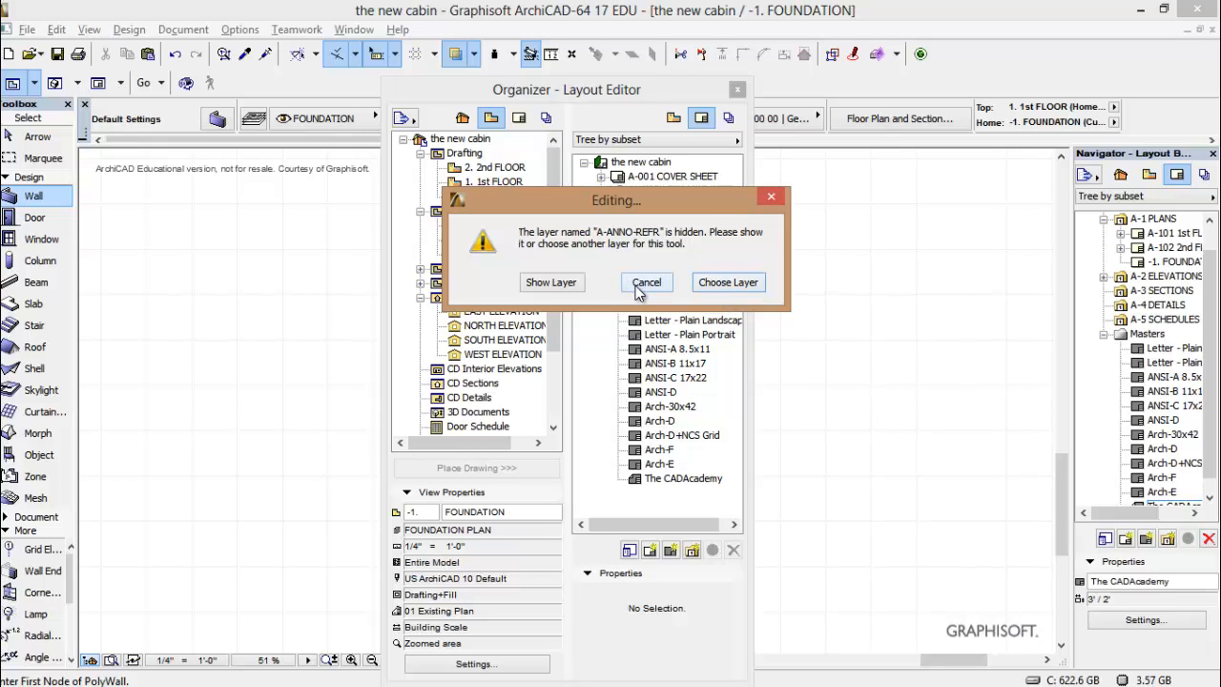
pyautogui.click(552, 284)
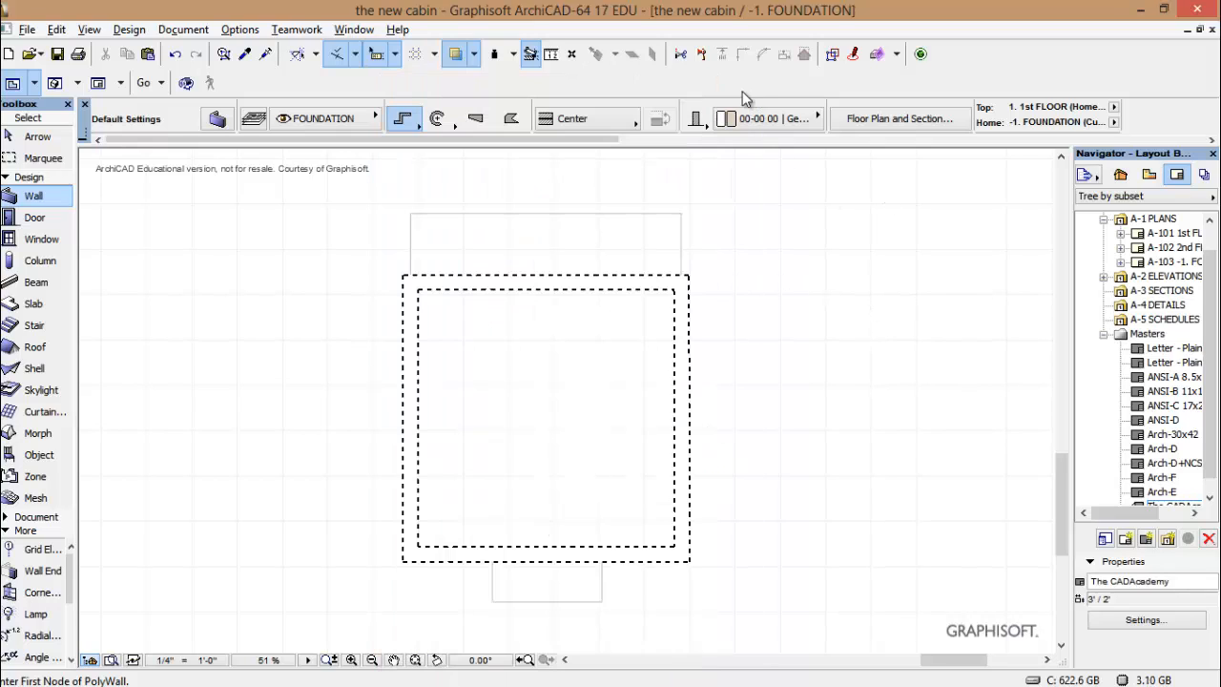
pyautogui.click(738, 90)
# Open layout A-103 and move the foundation drawing inside the sheet border, leaving it deselected
pyautogui.click(1121, 262)
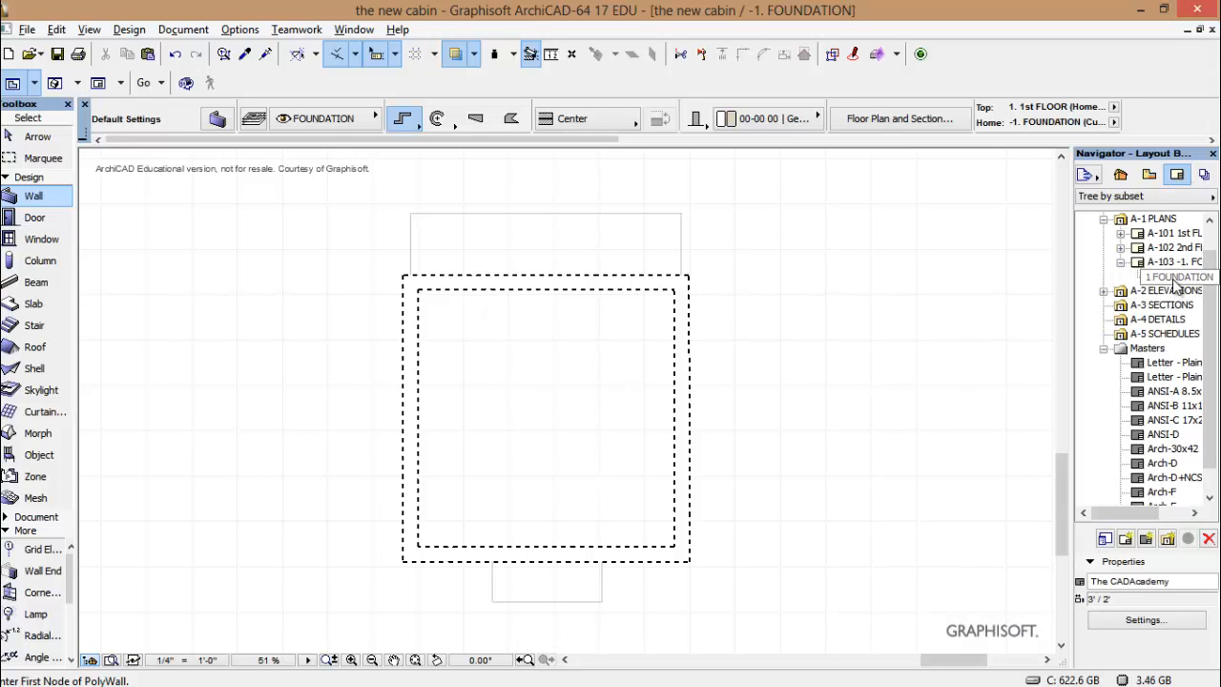
pyautogui.doubleClick(1178, 280)
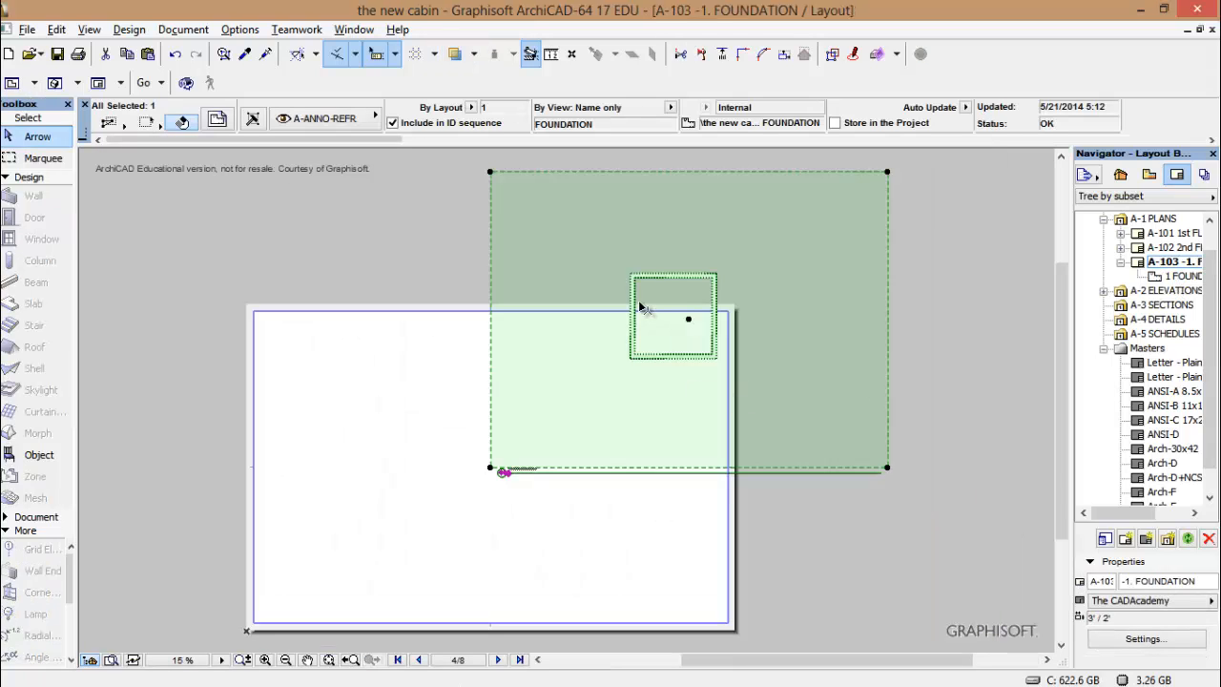
pyautogui.click(689, 321)
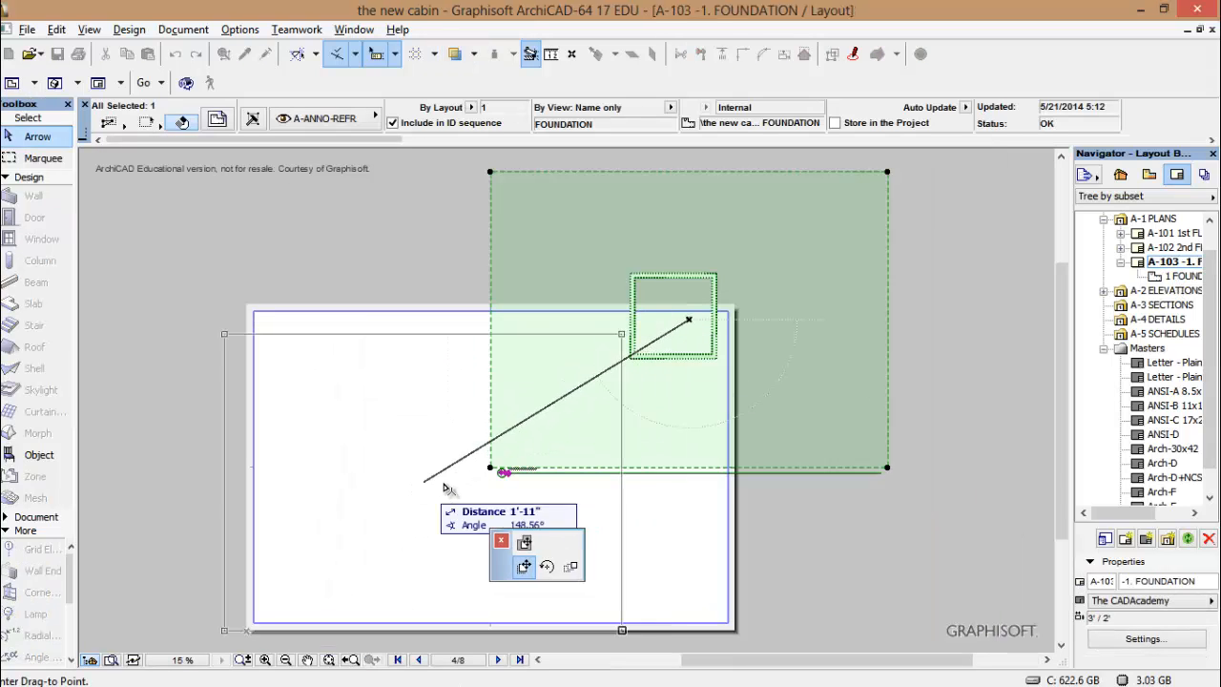
pyautogui.click(464, 471)
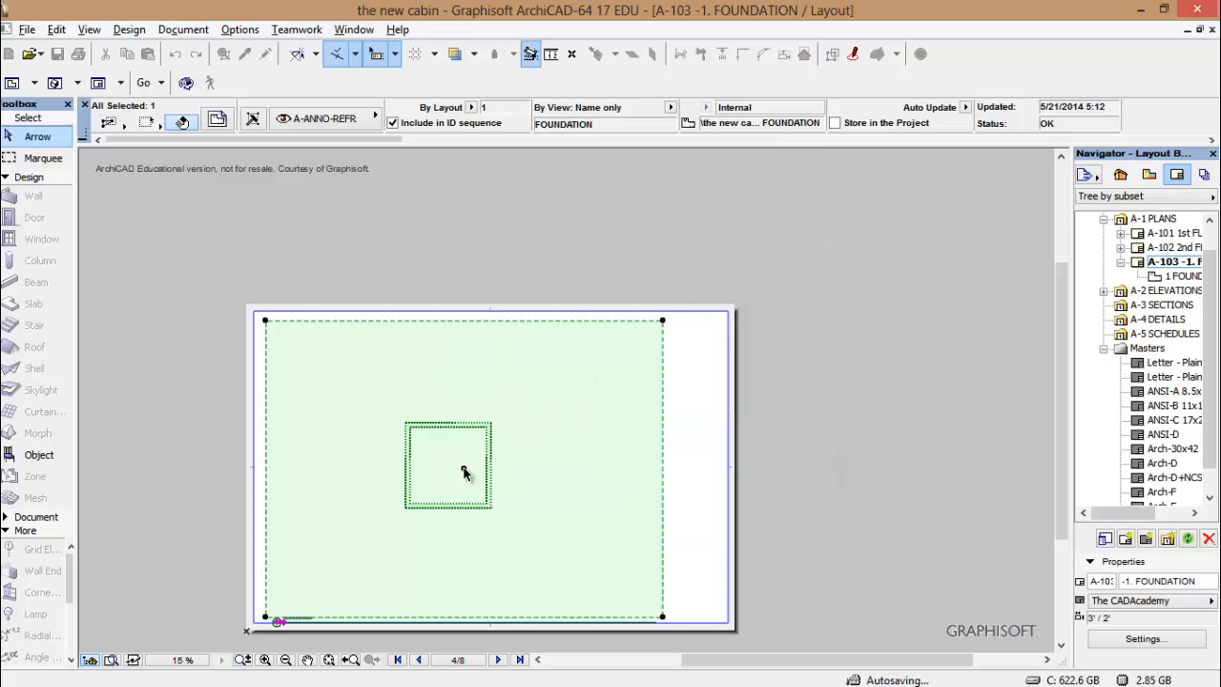
pyautogui.click(879, 532)
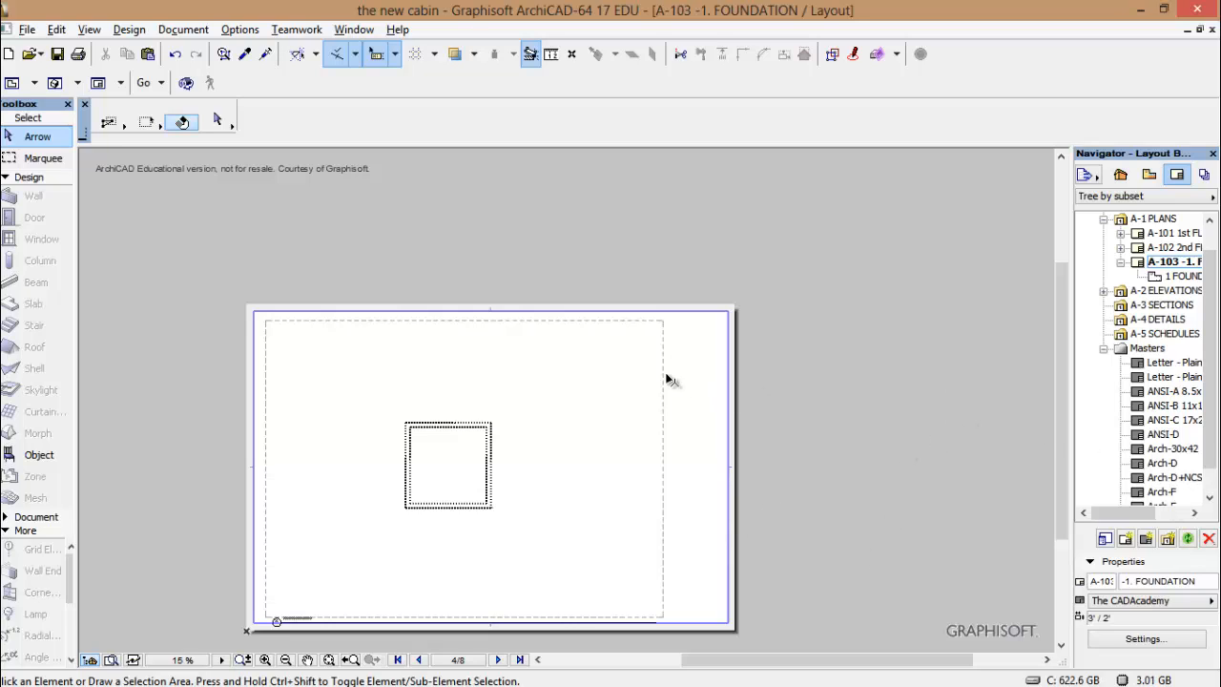
# Switch to the guesthouse drawing in Paint and copy the selected FOOTING SCHEDULE table
pyautogui.click(265, 660)
pyautogui.click(328, 596)
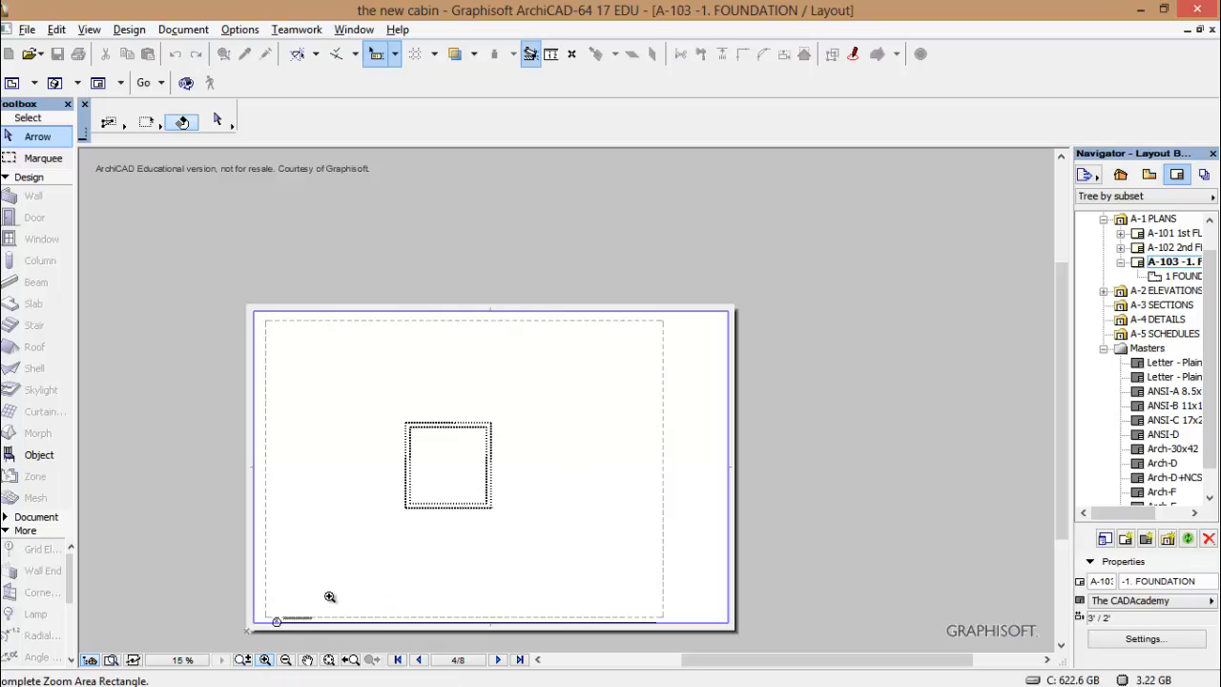
pyautogui.click(645, 353)
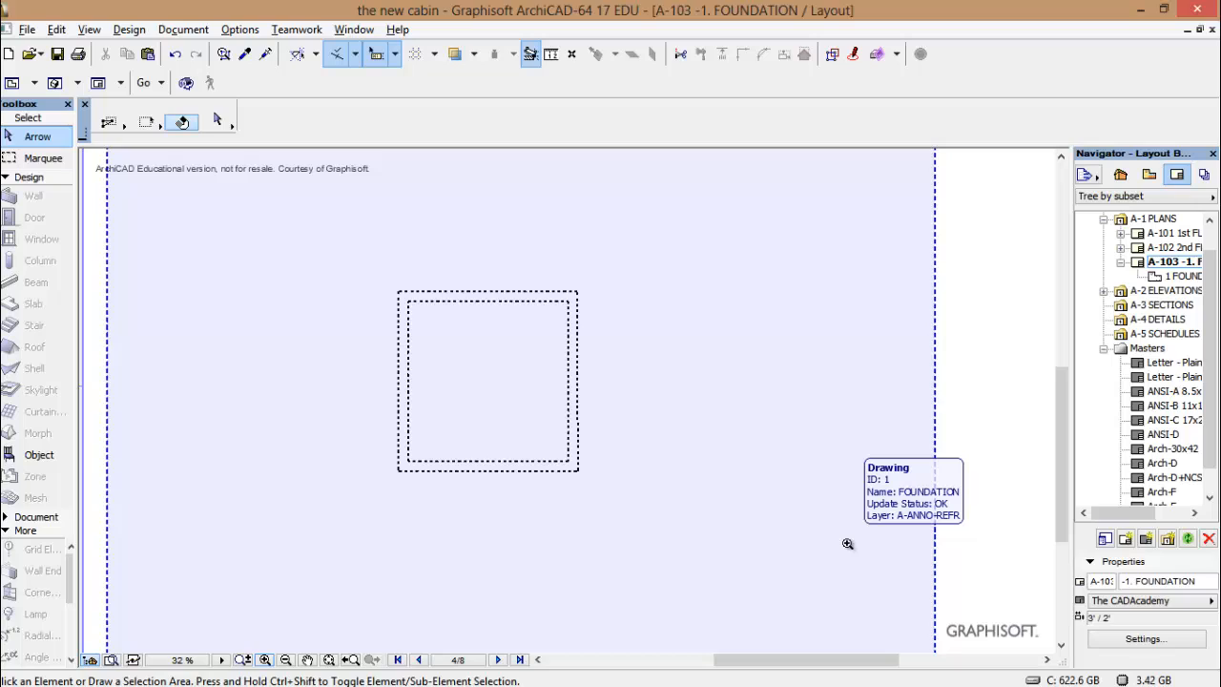
pyautogui.hotkey('alt', 'Tab')
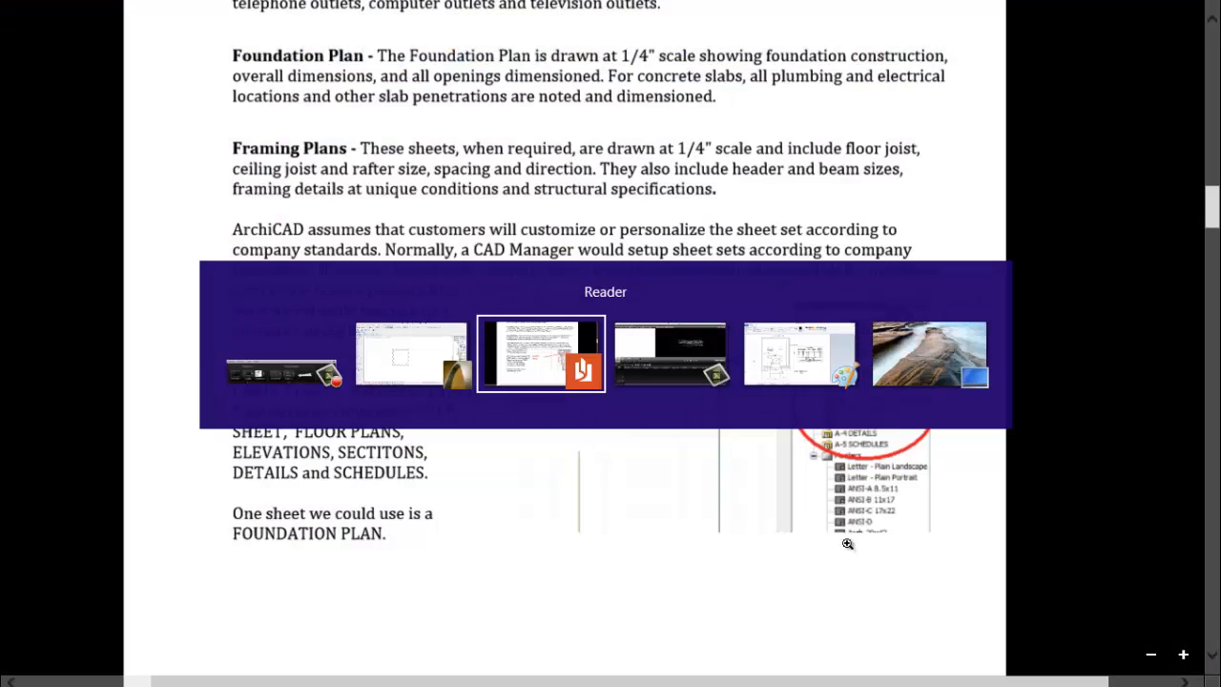
pyautogui.hotkey('alt', 'Tab')
pyautogui.hotkey('alt', 'Tab')
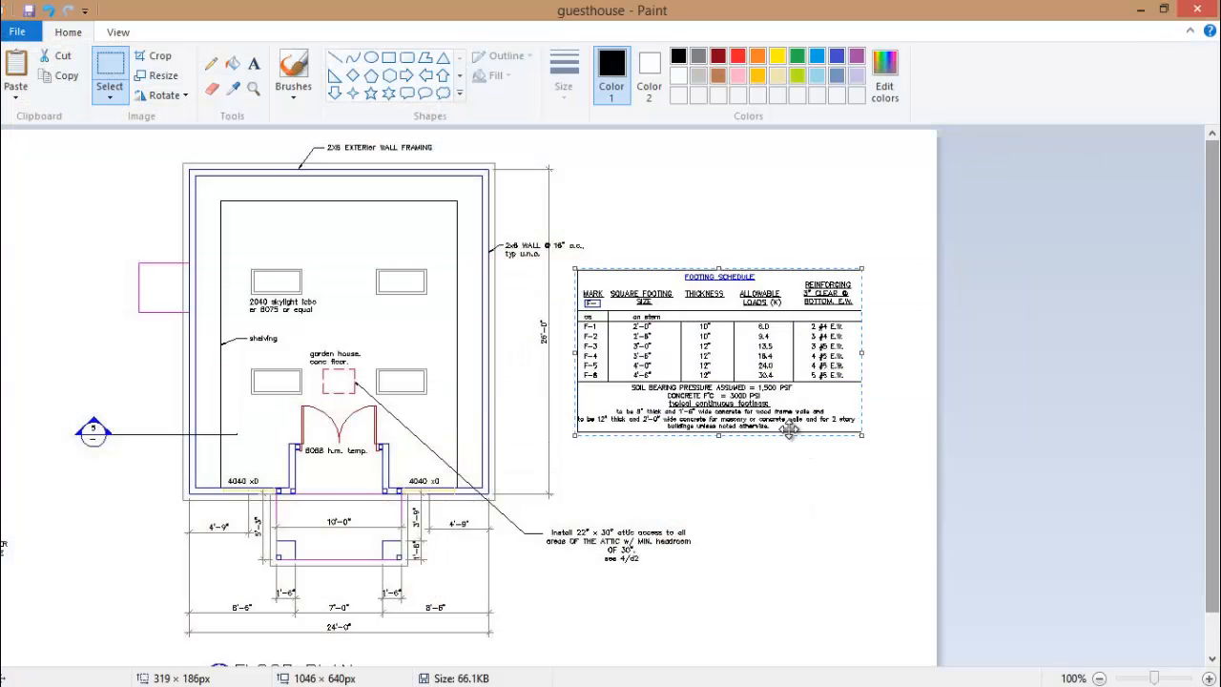
pyautogui.rightClick(727, 355)
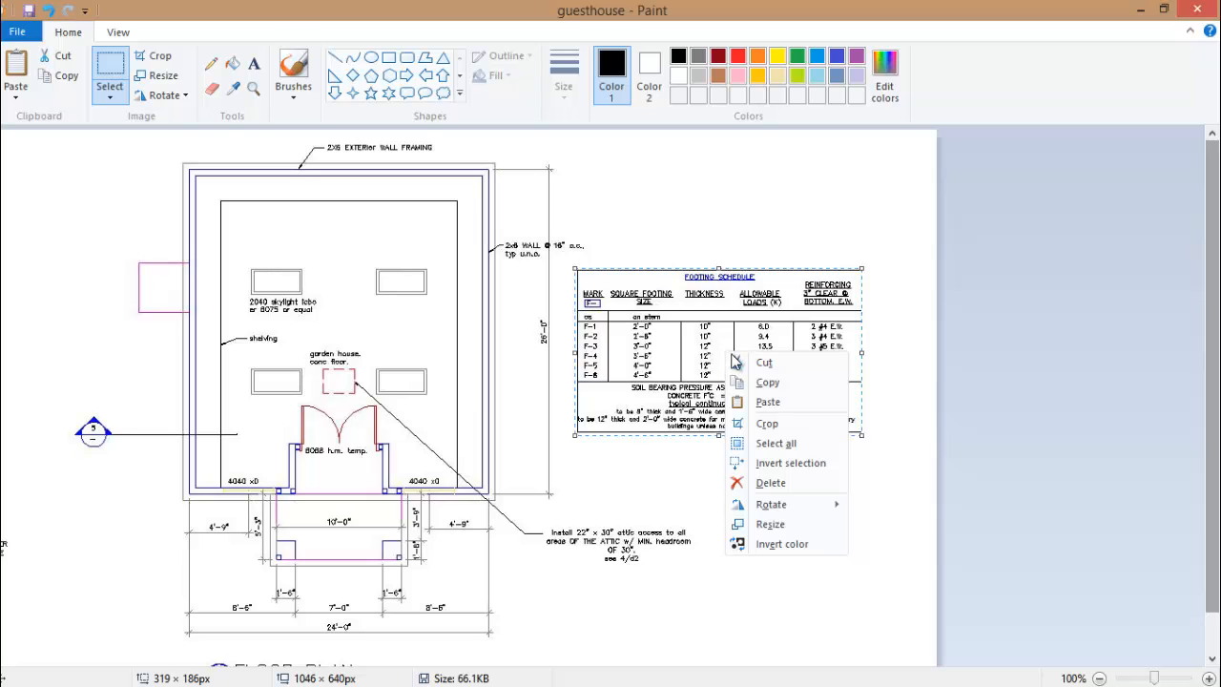
pyautogui.click(768, 383)
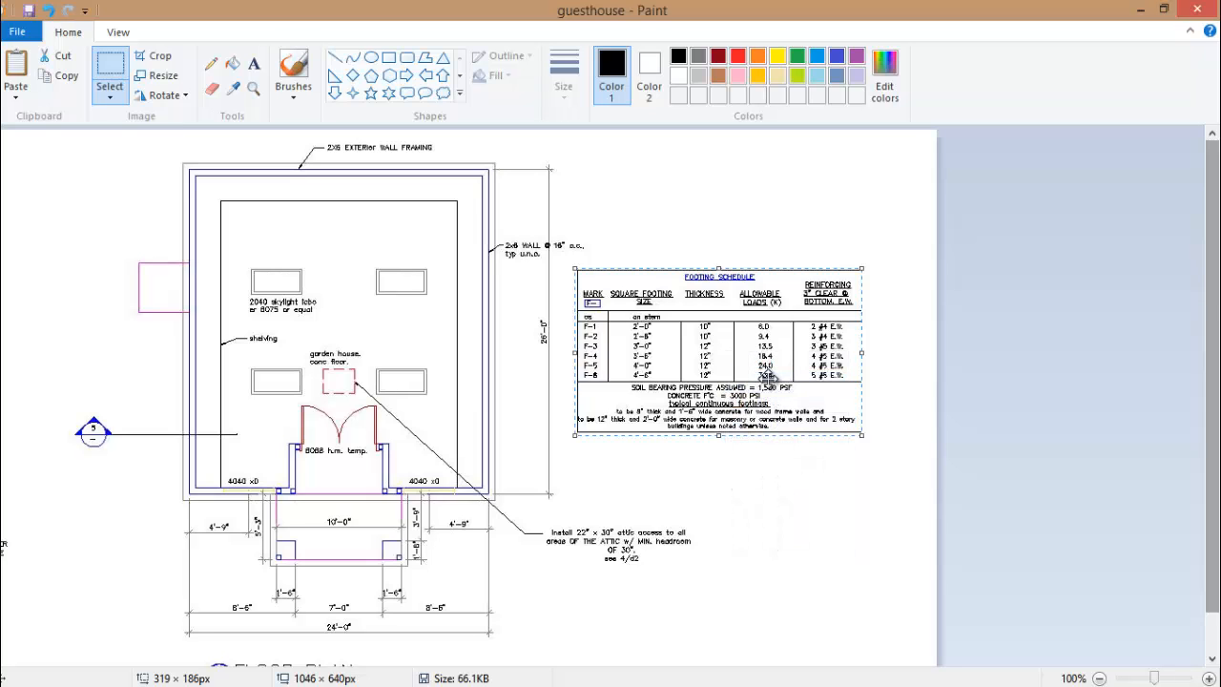
# Return to the ArchiCAD layout, paste the footing schedule image, and place it to the lower right of the foundation walls
pyautogui.hotkey('alt', 'Tab')
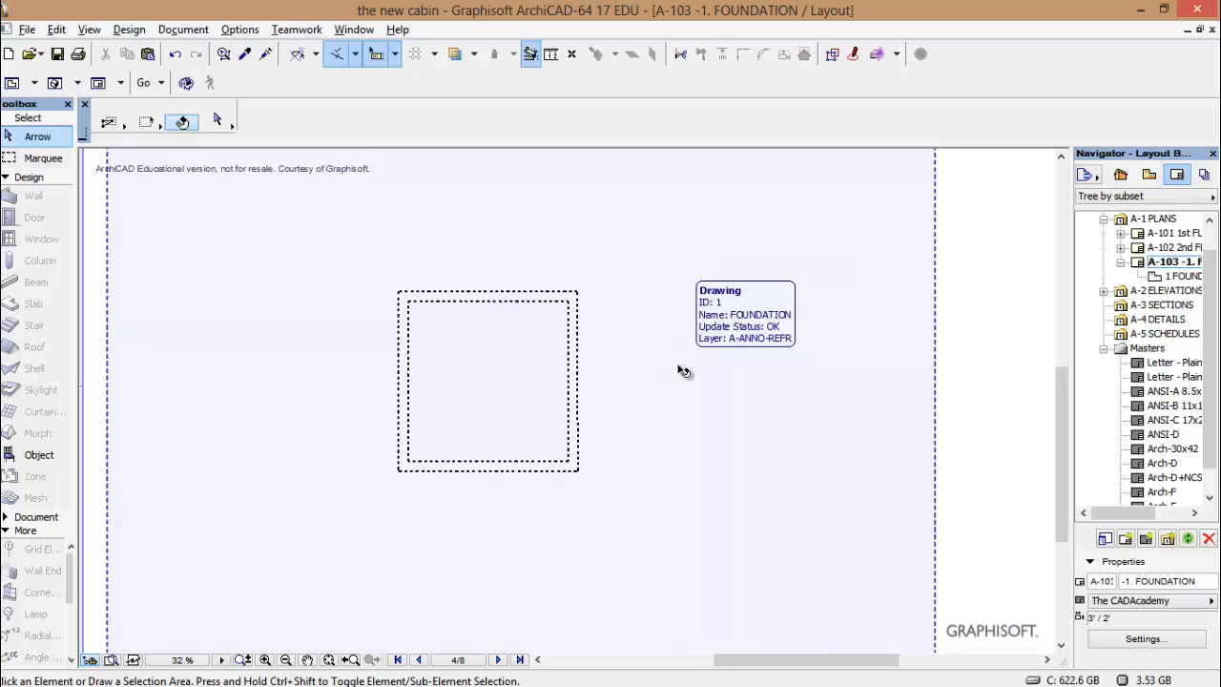
pyautogui.rightClick(681, 370)
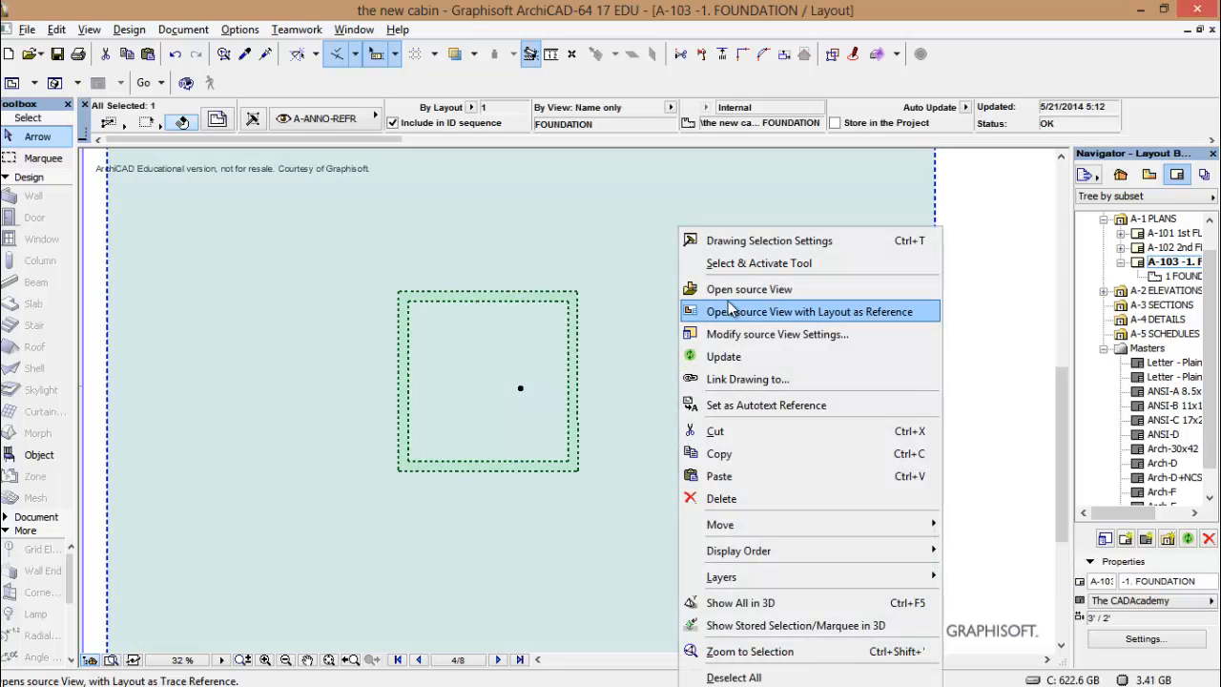
pyautogui.click(735, 356)
pyautogui.rightClick(735, 359)
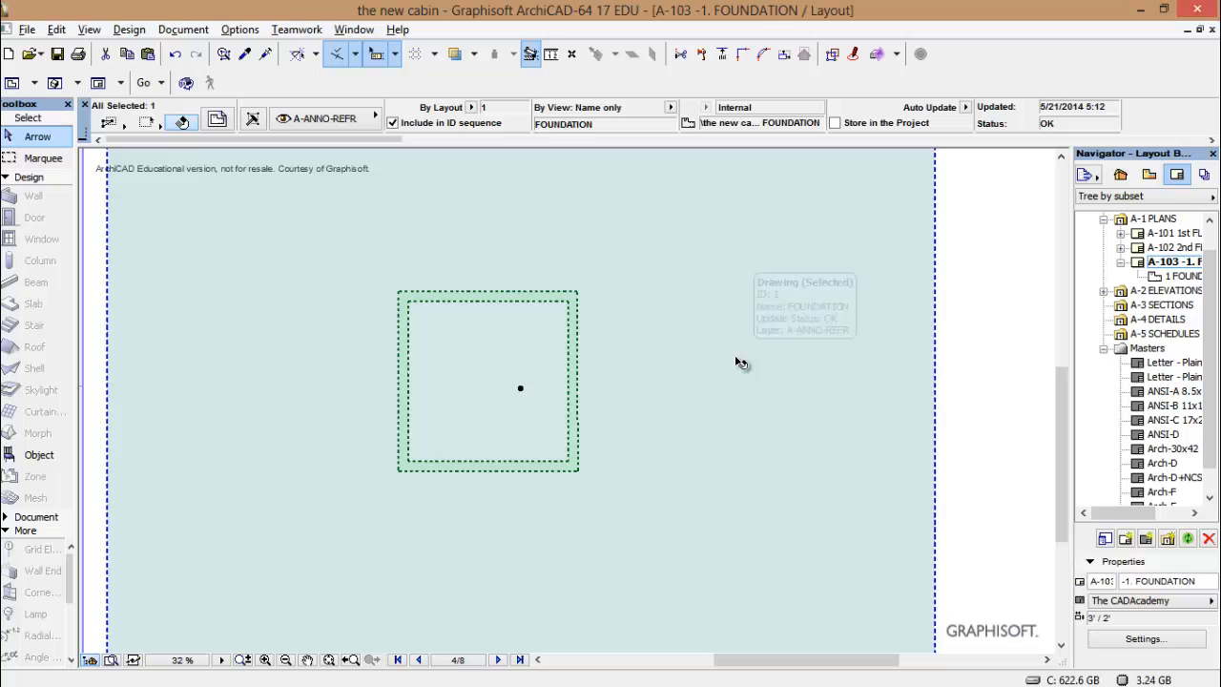
pyautogui.click(754, 477)
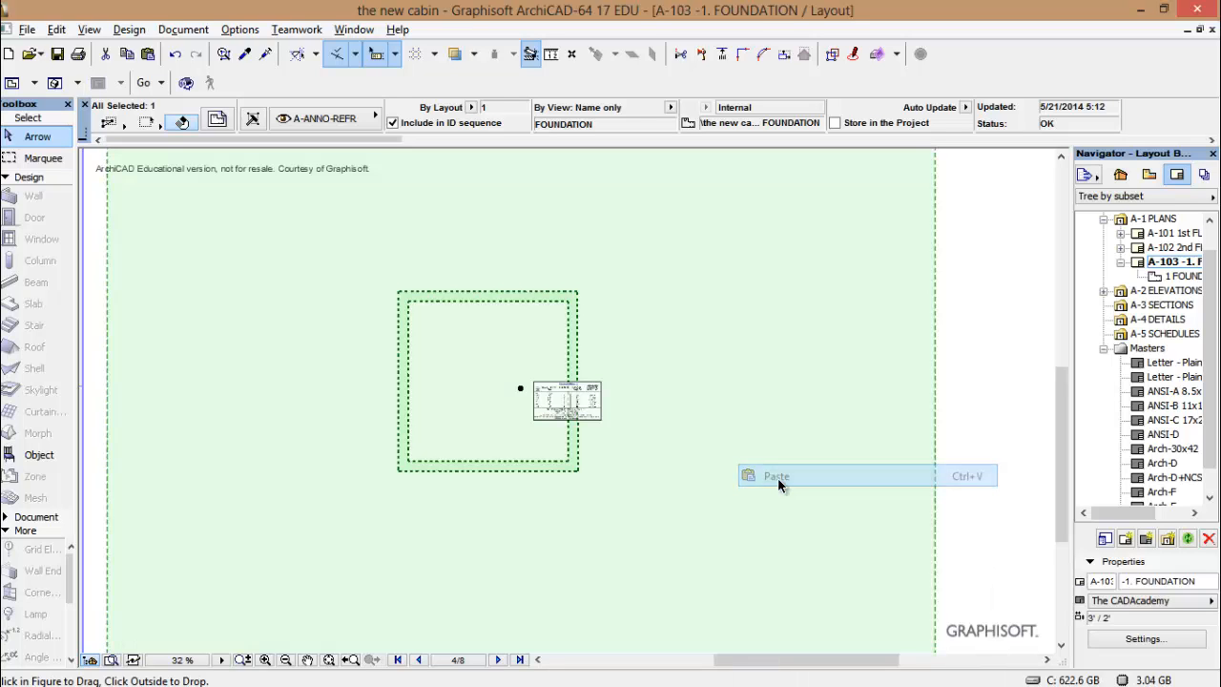
pyautogui.click(561, 404)
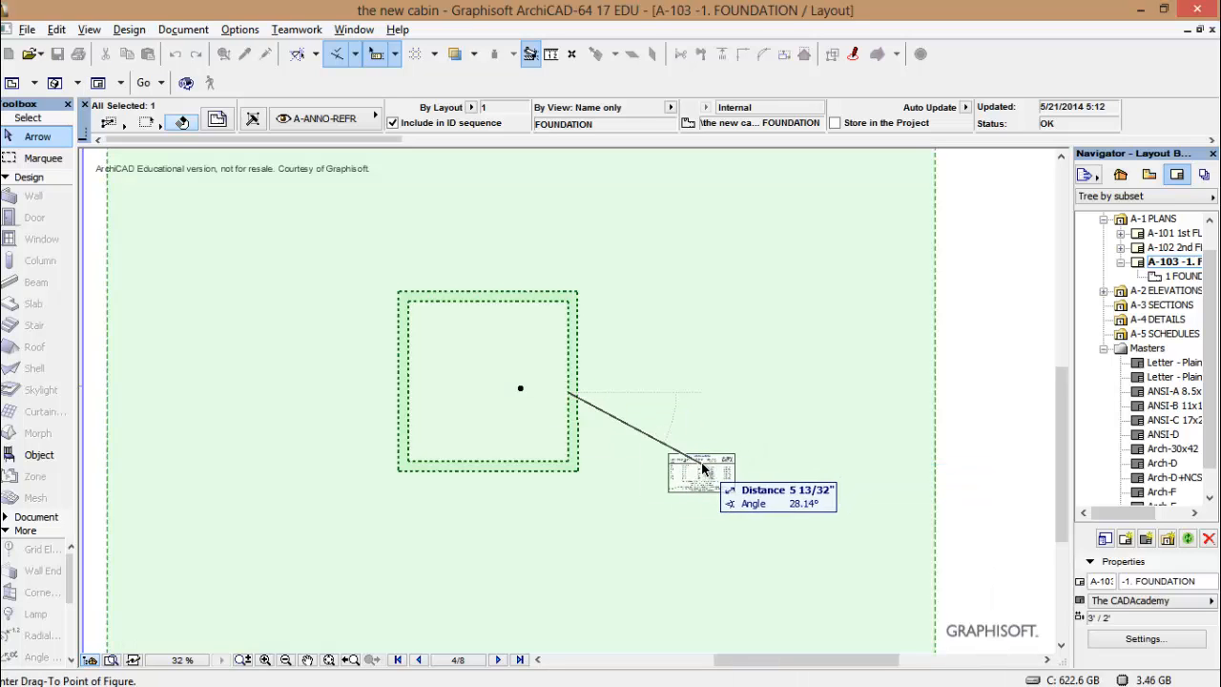
pyautogui.click(704, 461)
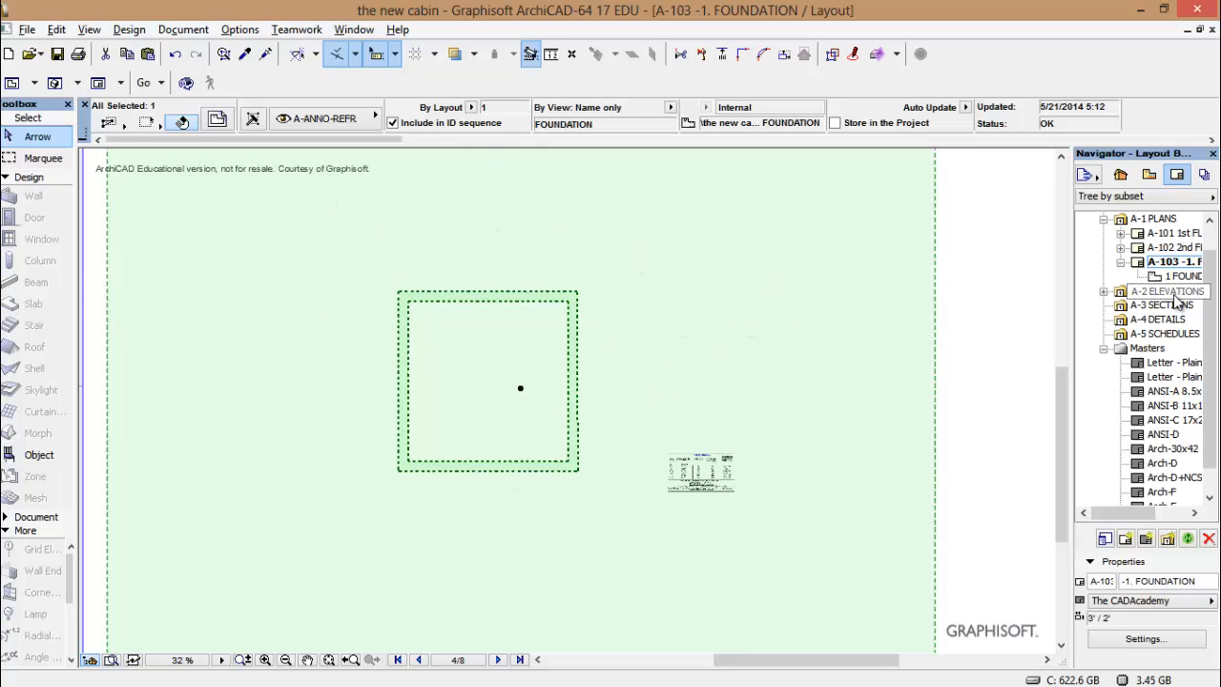
# Expand the A-1 PLANS folder in the Layouts to DWG publisher set and open layout A-101 1st FLOOR PLAN
pyautogui.scroll(-1, 1182, 291)
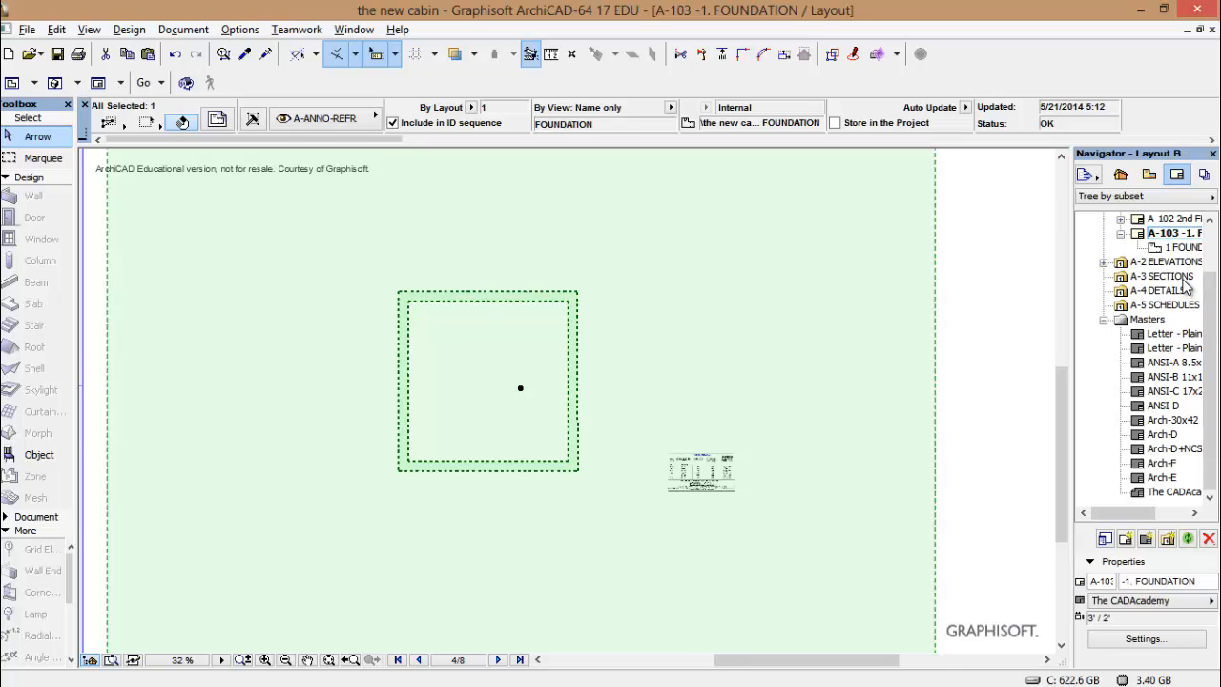
pyautogui.click(1207, 178)
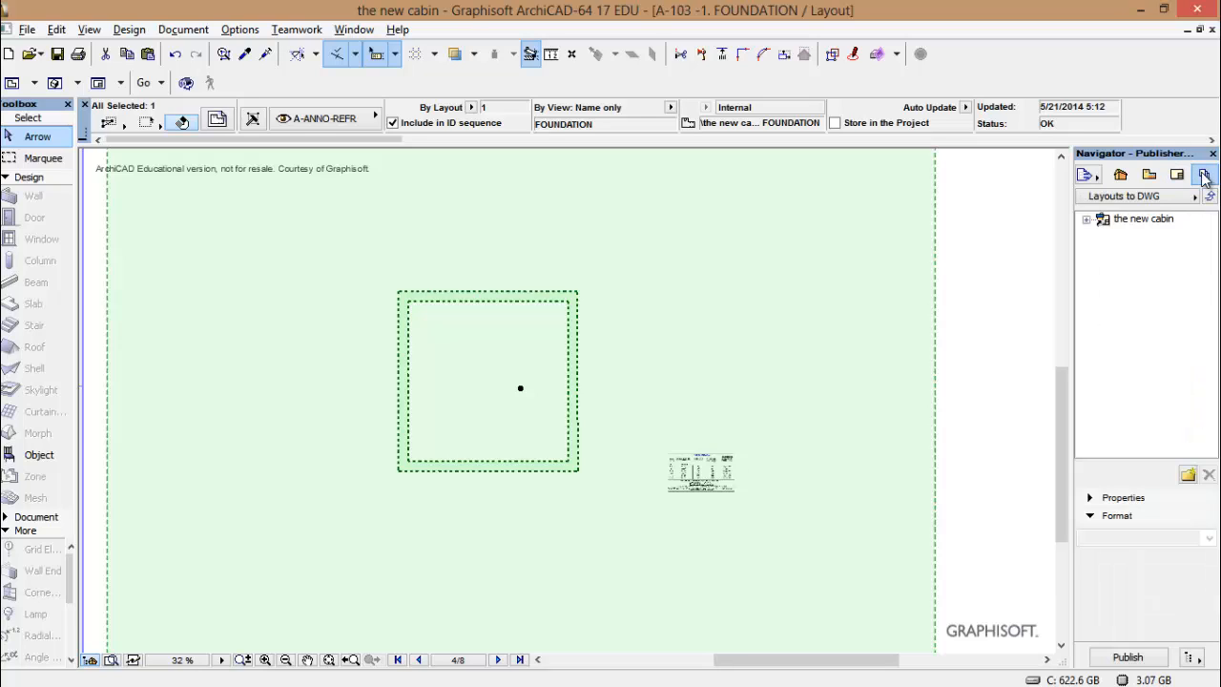
pyautogui.doubleClick(1093, 221)
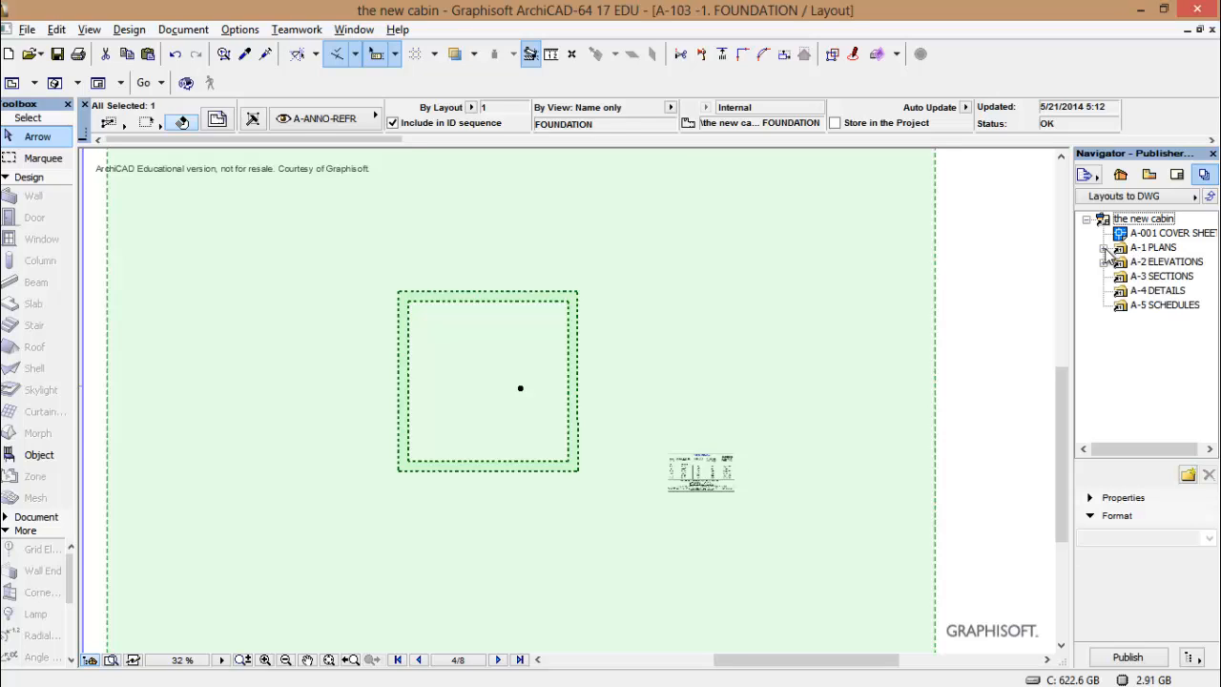
pyautogui.click(1104, 248)
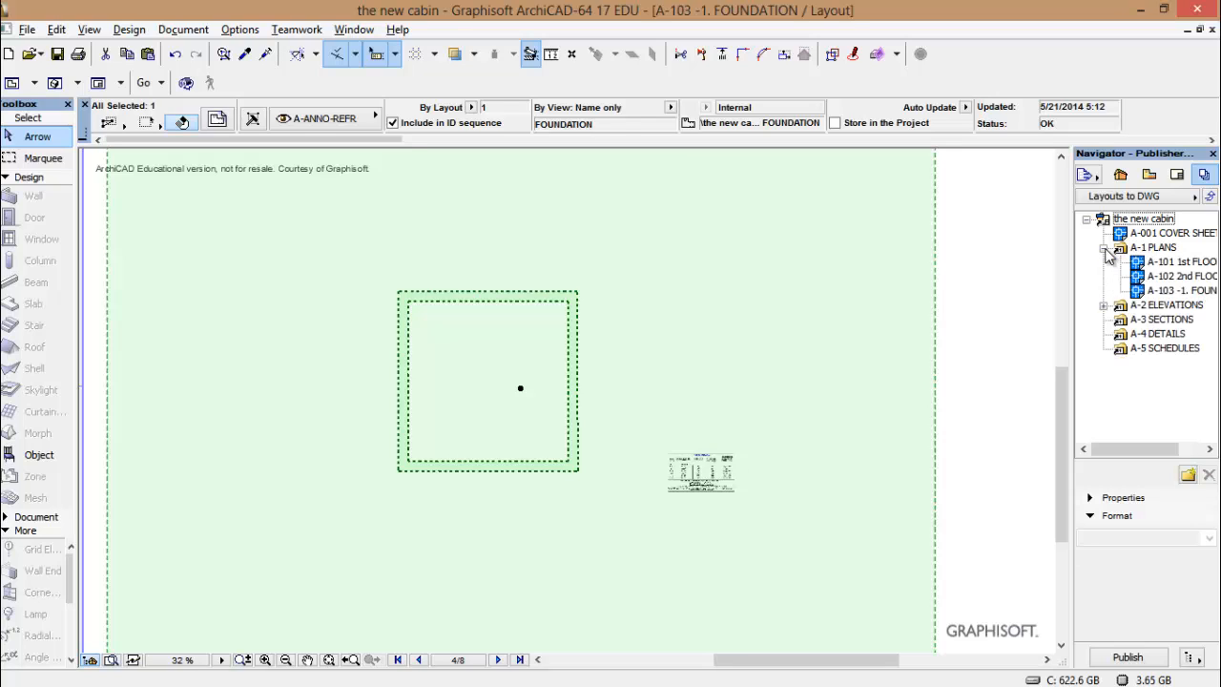
pyautogui.click(1158, 266)
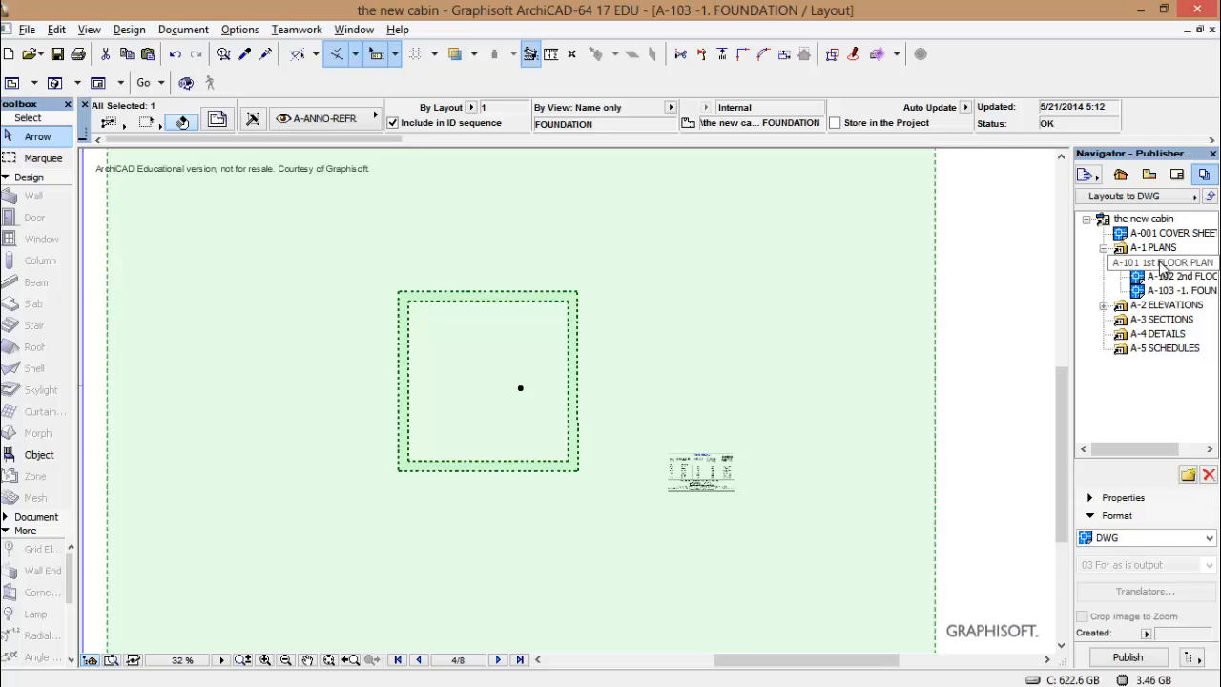
pyautogui.doubleClick(1160, 266)
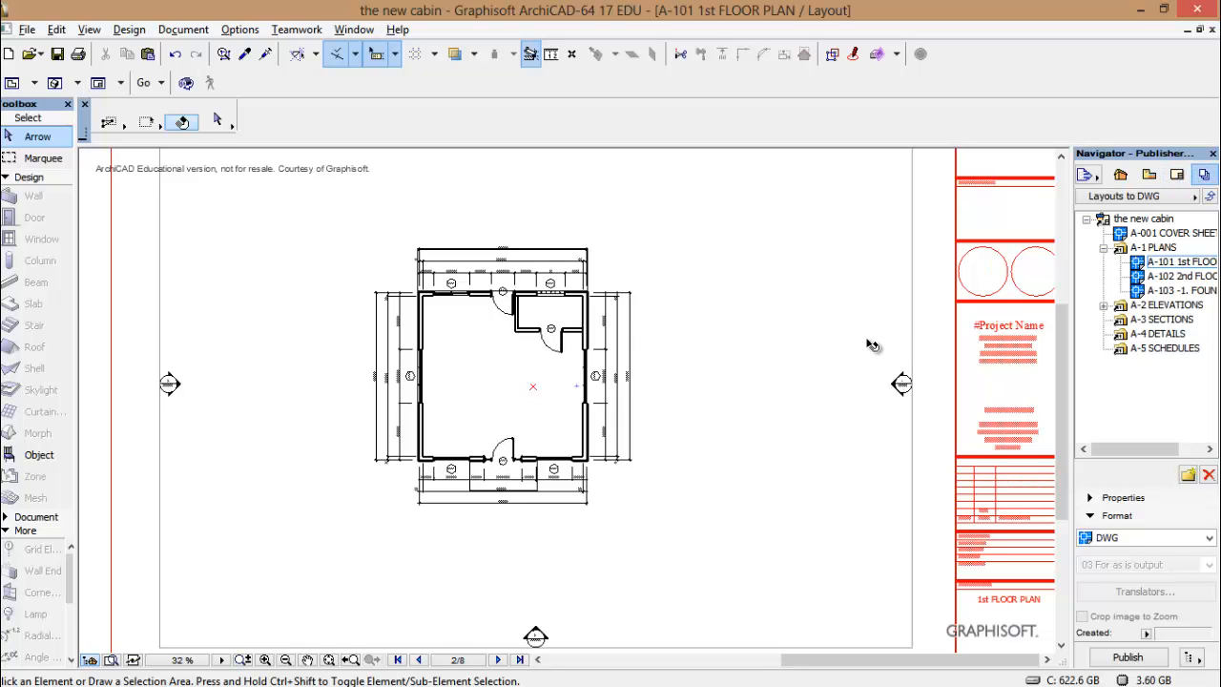
pyautogui.press('super+c')
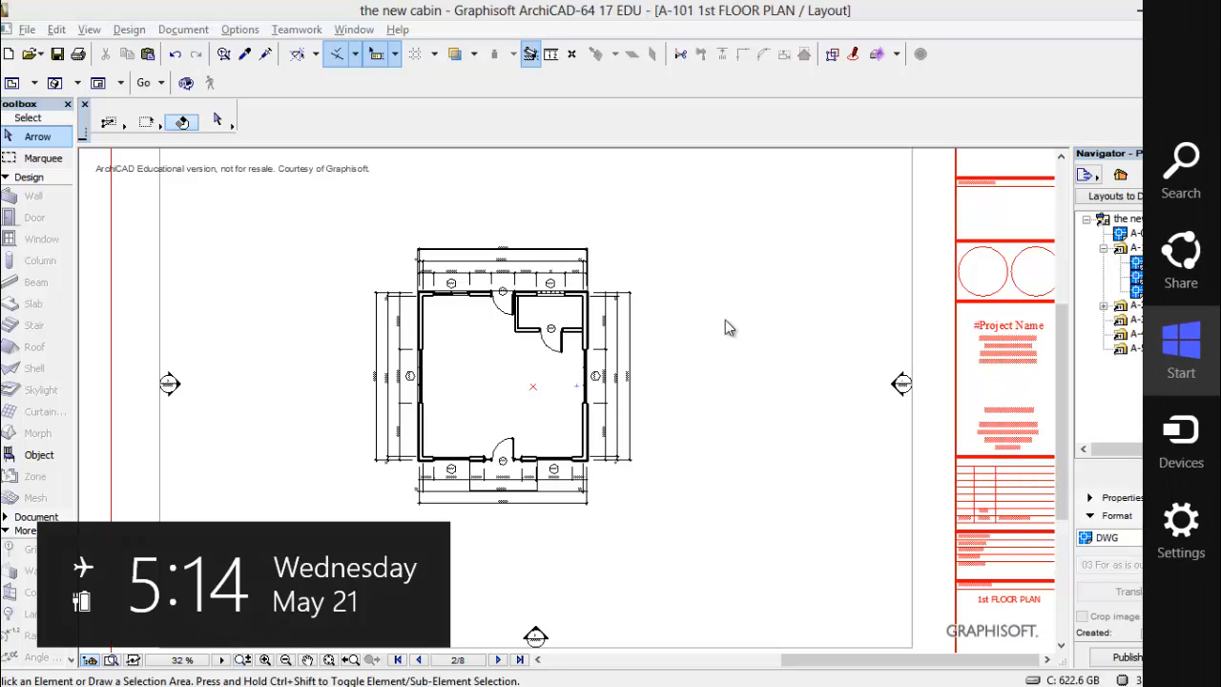
pyautogui.click(749, 312)
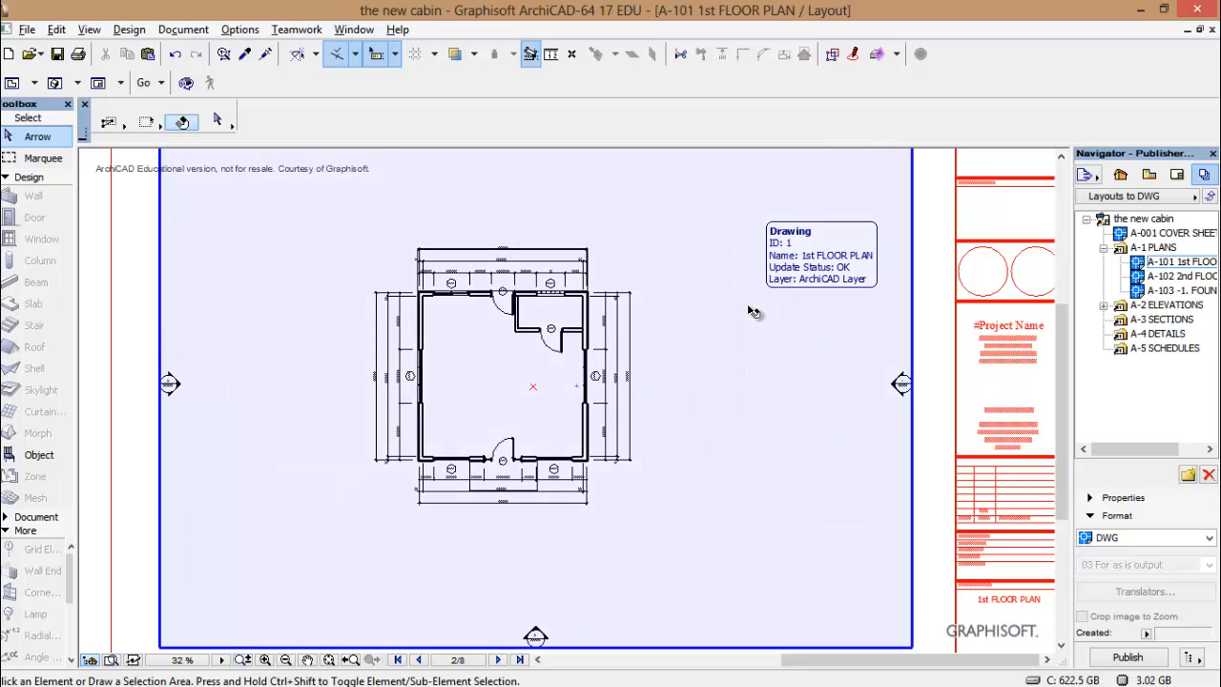